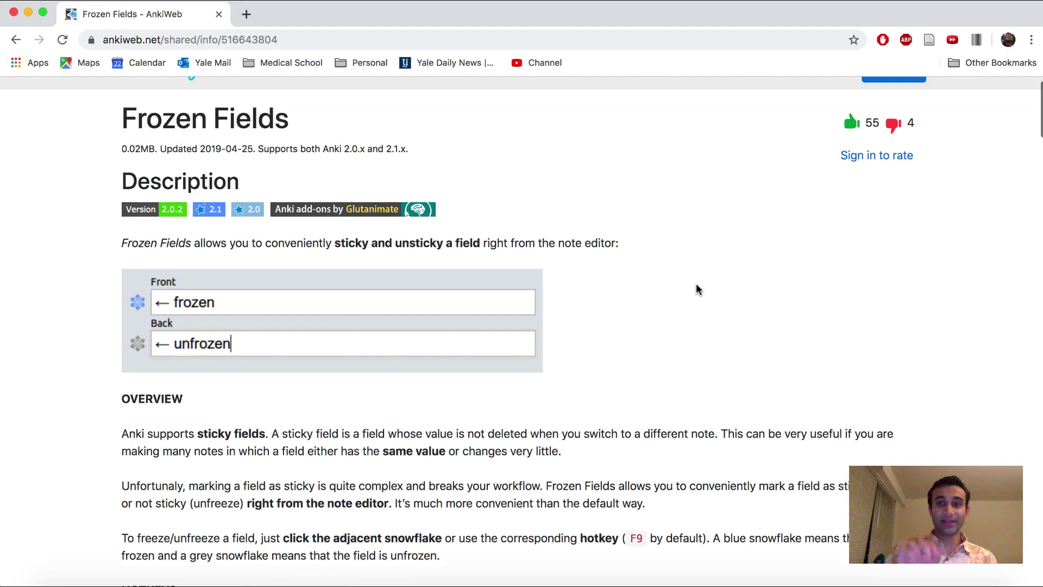
scroll(696, 284, "up", 1)
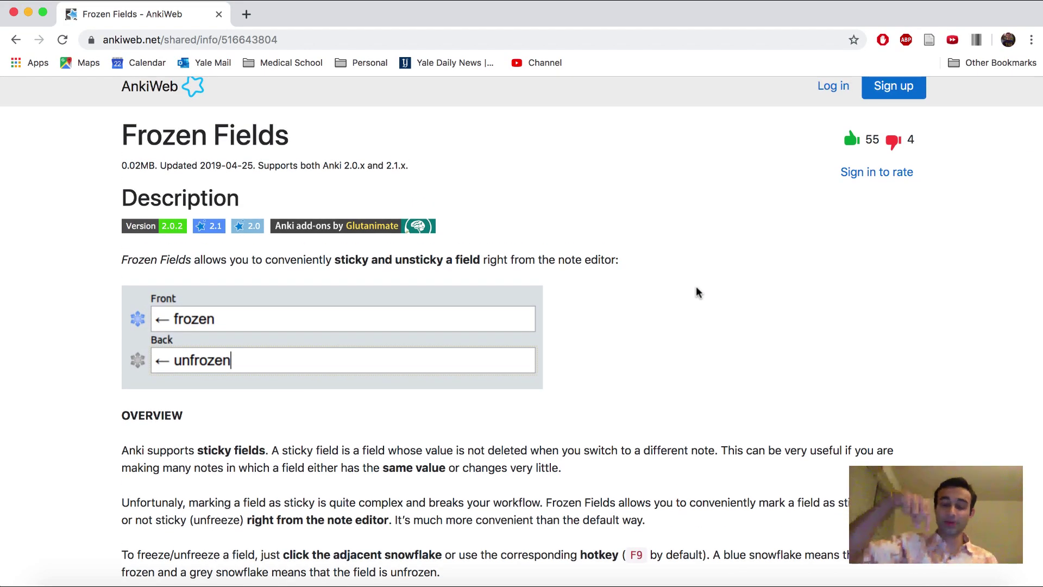
Step: Select the Frozen Fields add-on code 516643804 in the AnkiWeb Download section
left_click(310, 35)
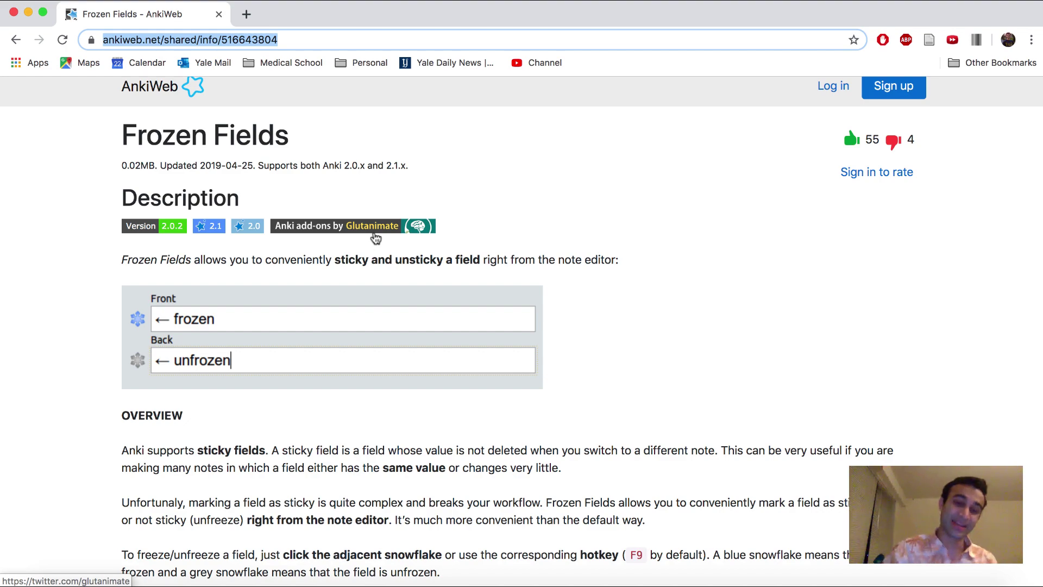
scroll(375, 237, "down", 15)
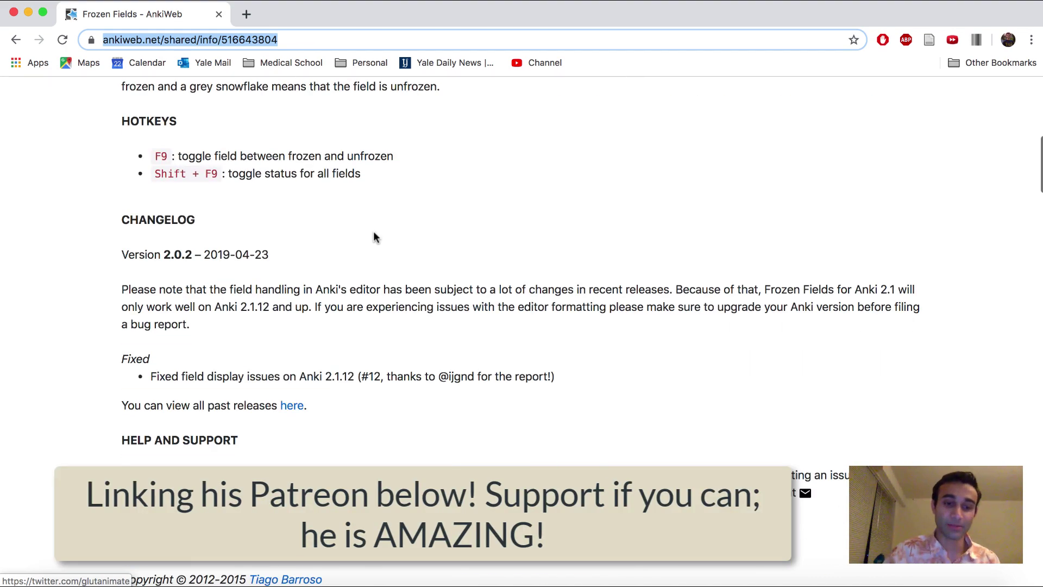
scroll(374, 232, "down", 8)
double_click(192, 367)
key("super+c")
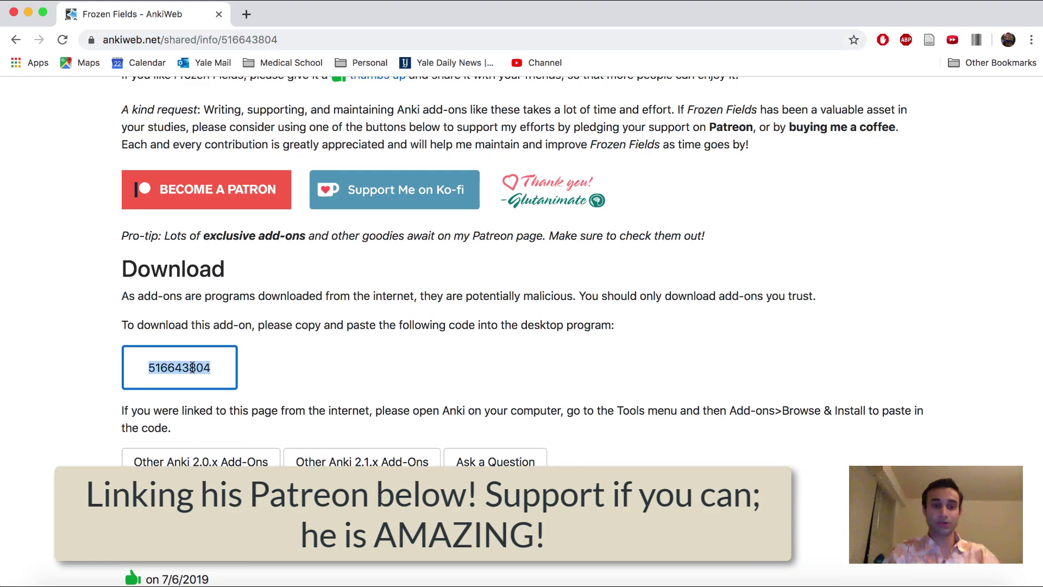
Step: Install the Frozen Fields add-on in Anki using code 516643804
key("super+Tab")
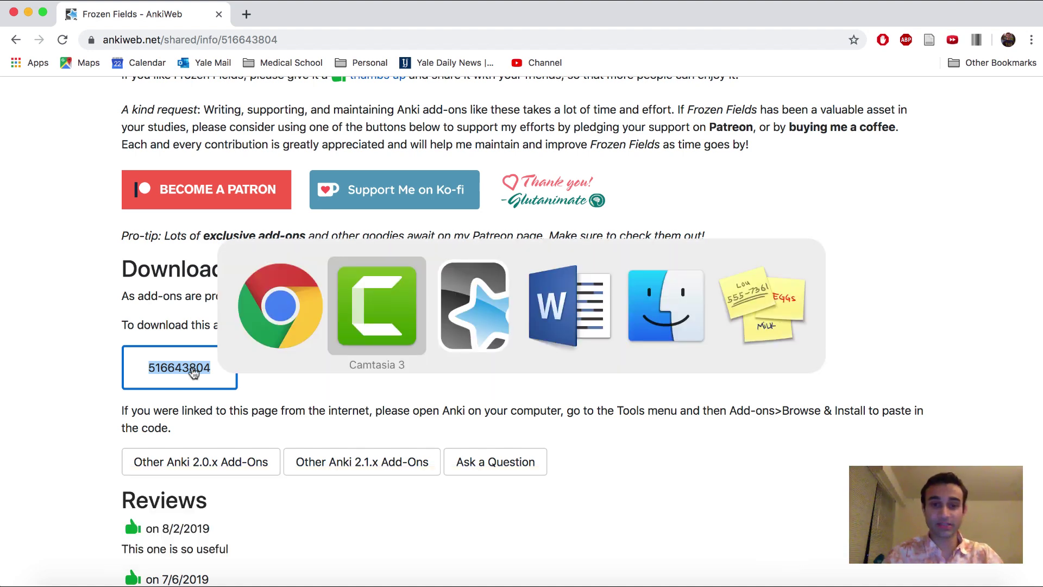
key("super+Tab")
key("Tab")
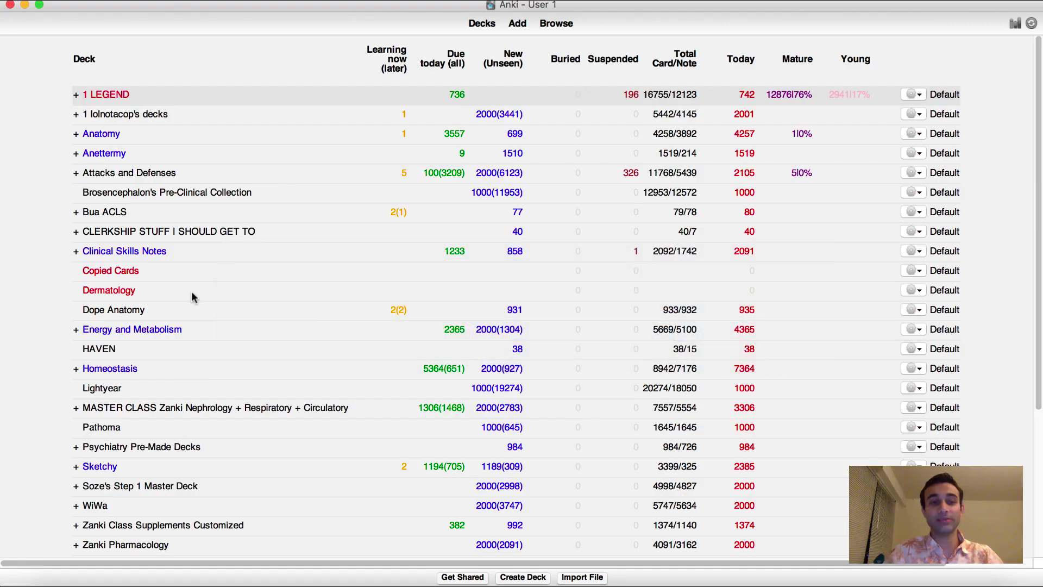
left_click(188, 0)
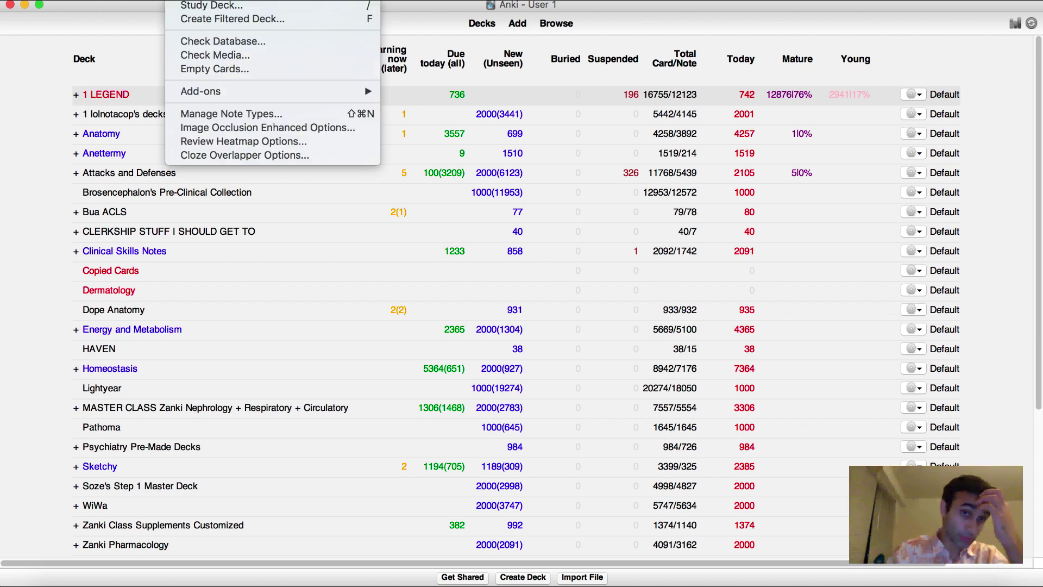
mouse_move(205, 86)
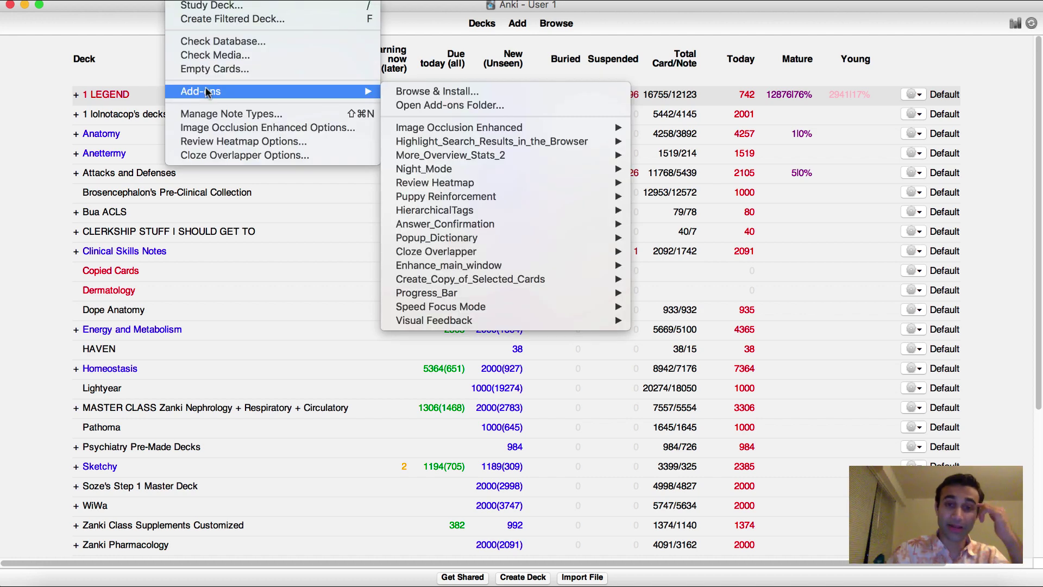
left_click(441, 92)
key("super+v")
key("Return")
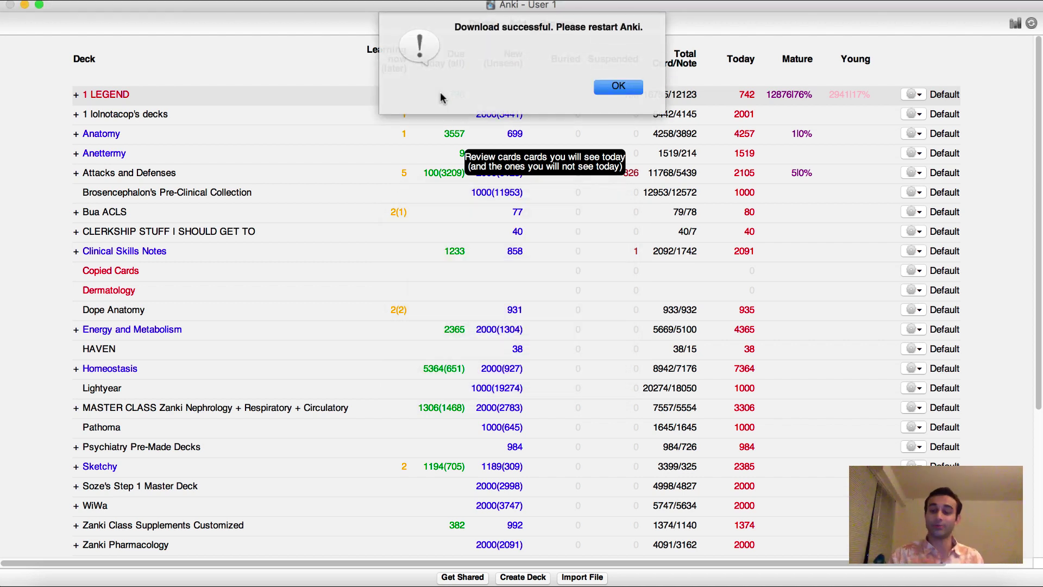
key("Return")
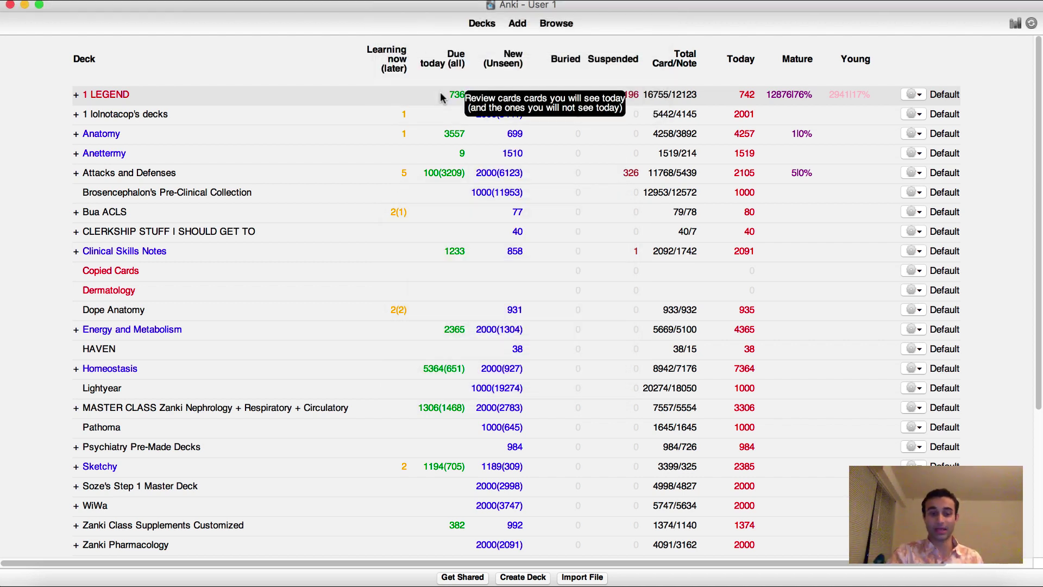
Step: Confirm Frozen Fields now appears among the installed add-ons
left_click(182, 0)
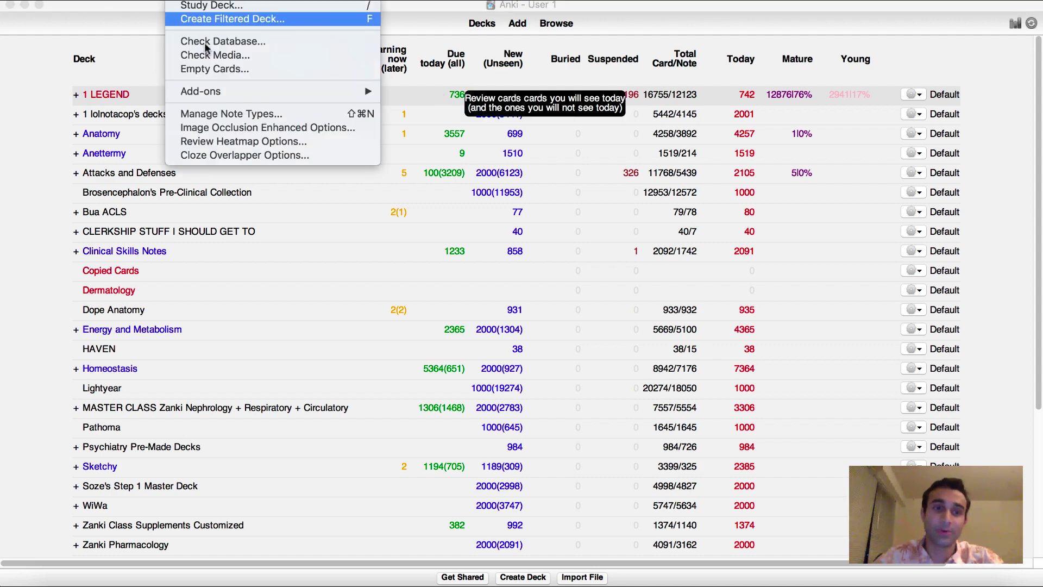
mouse_move(253, 93)
mouse_move(463, 241)
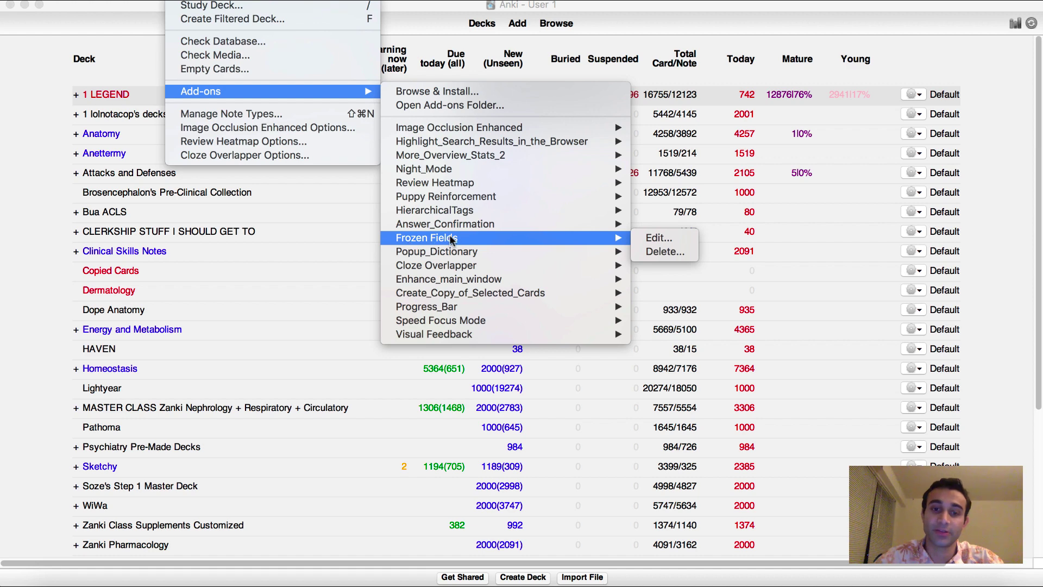
key("Escape")
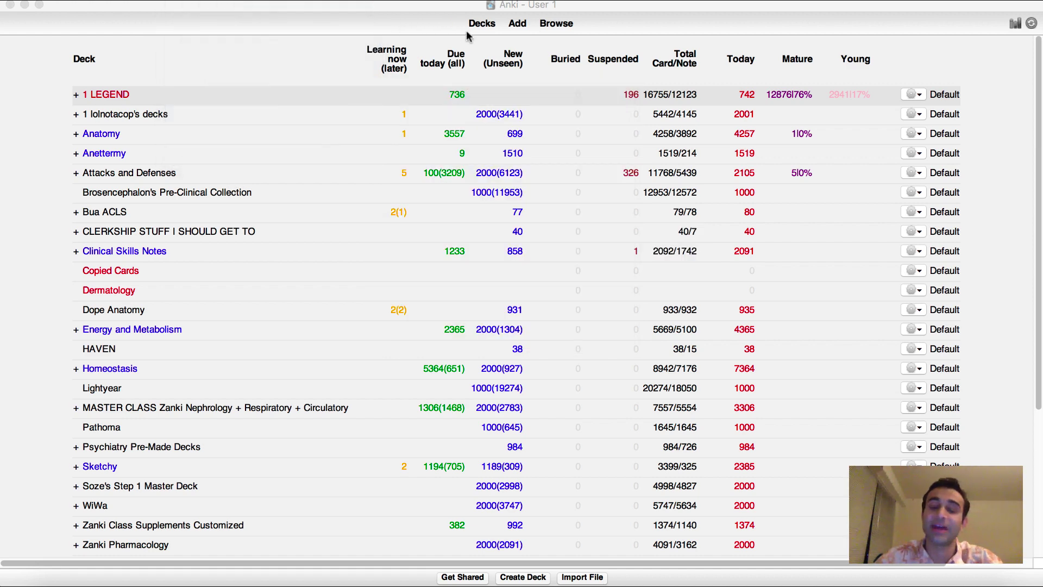
Step: Open a new note in the 1 LEGEND::Pre-Clinical::MASTER SKETCHY deck, moved to the left
left_click(517, 25)
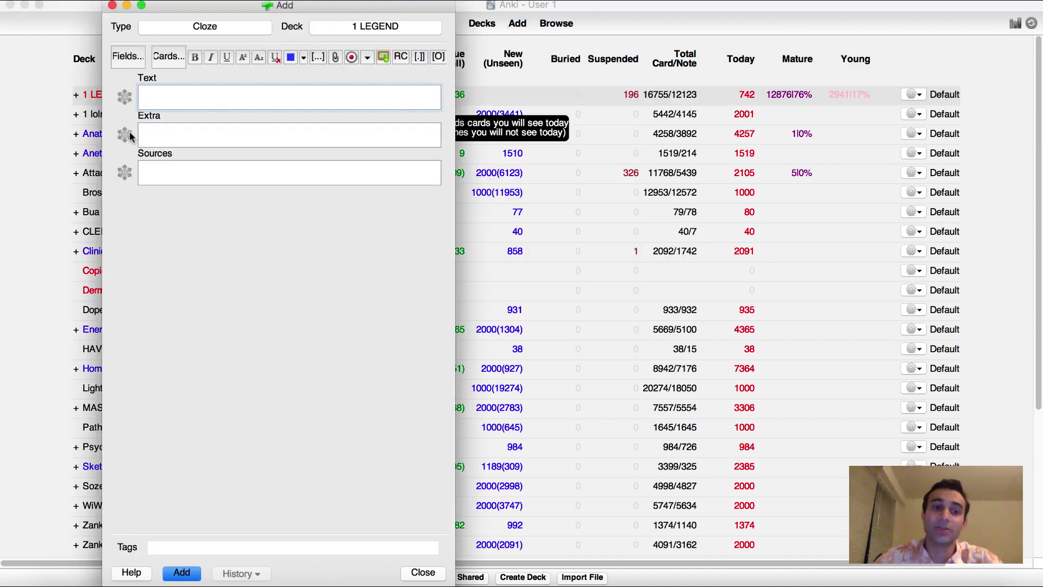
left_click_drag(209, 10, 170, 8)
left_click(81, 5)
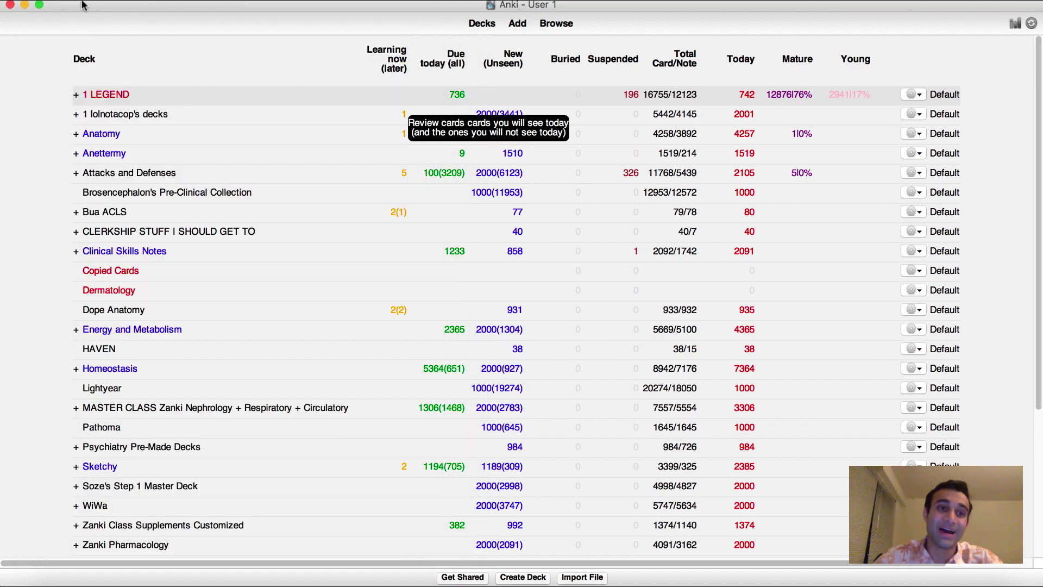
left_click(76, 96)
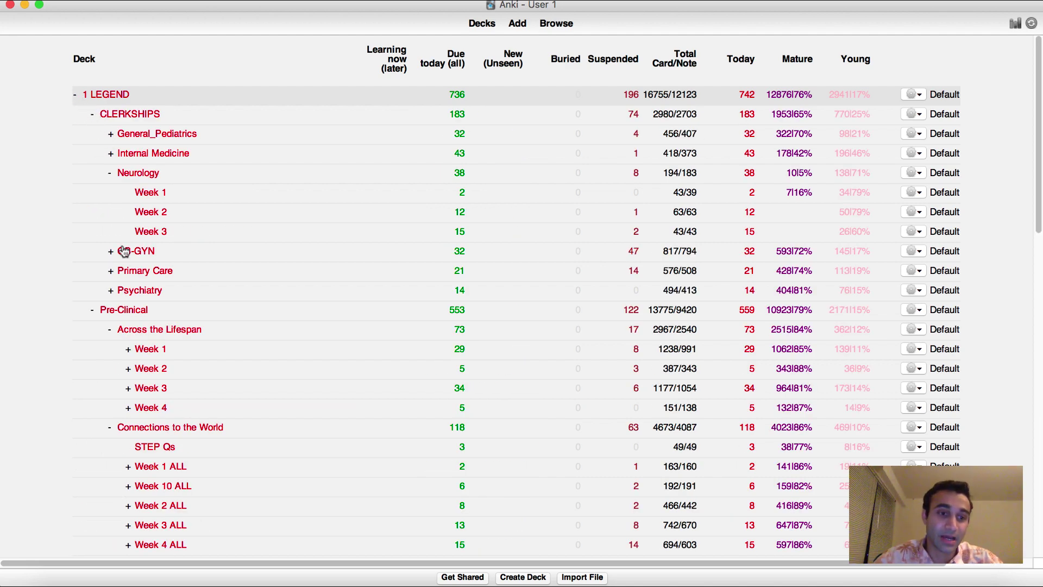
scroll(101, 315, "down", 10)
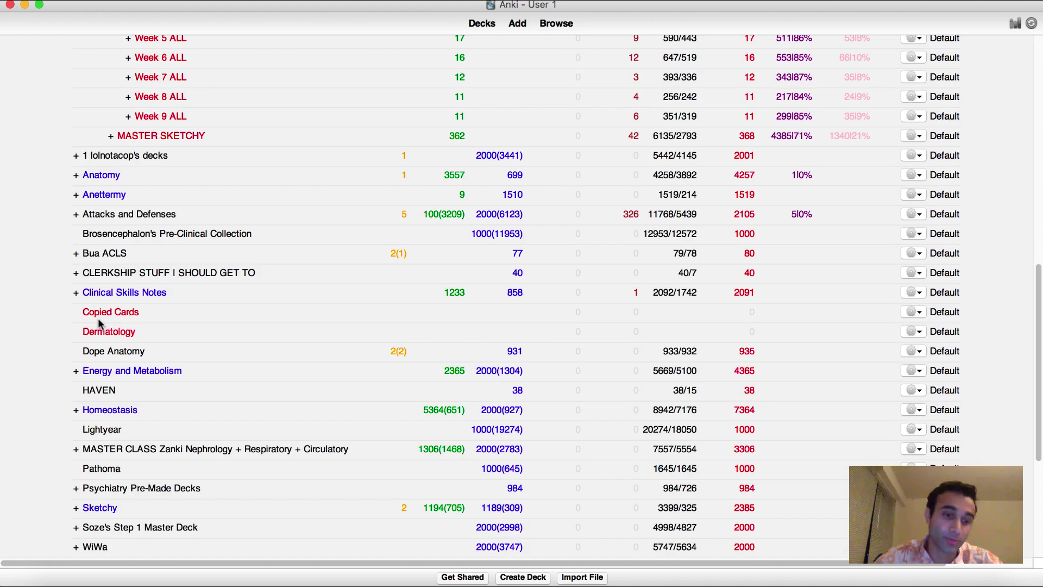
left_click(129, 217)
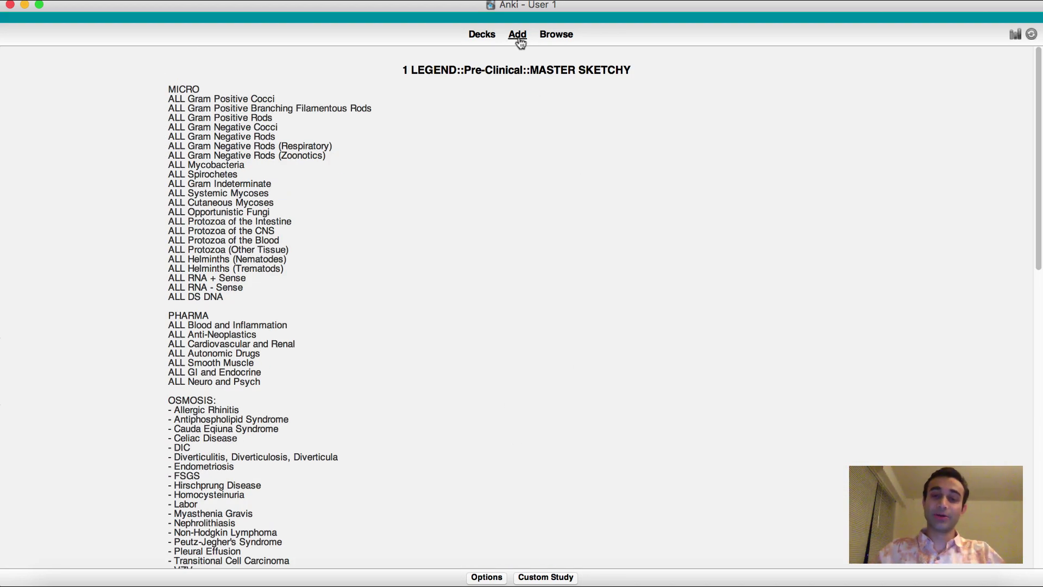
left_click(518, 36)
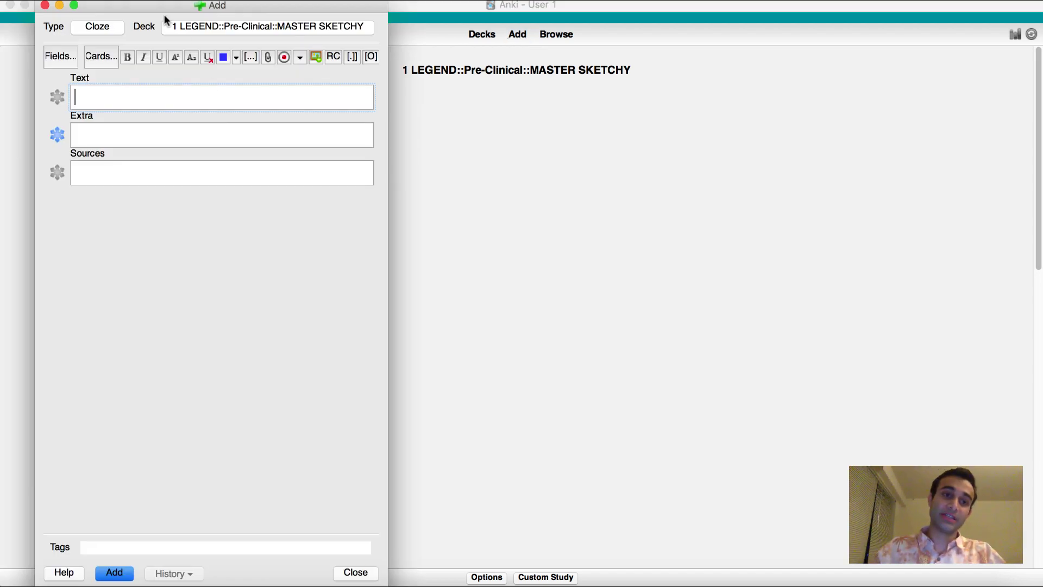
left_click_drag(140, 9, 111, 10)
left_click(598, 294)
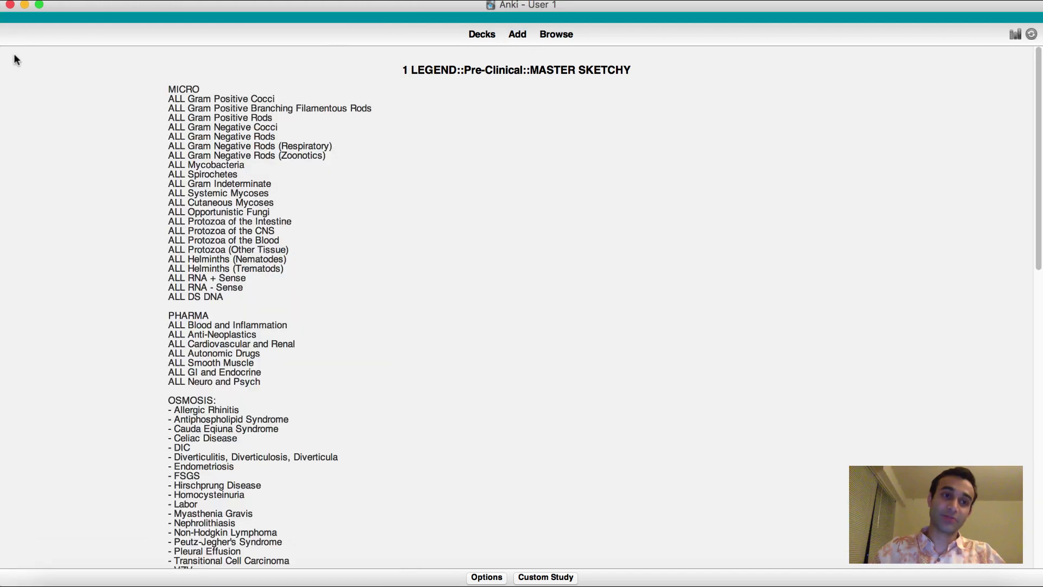
Step: Hide the main Anki window, bring up the Word heart sound notes, and focus the Extra field
left_click(24, 5)
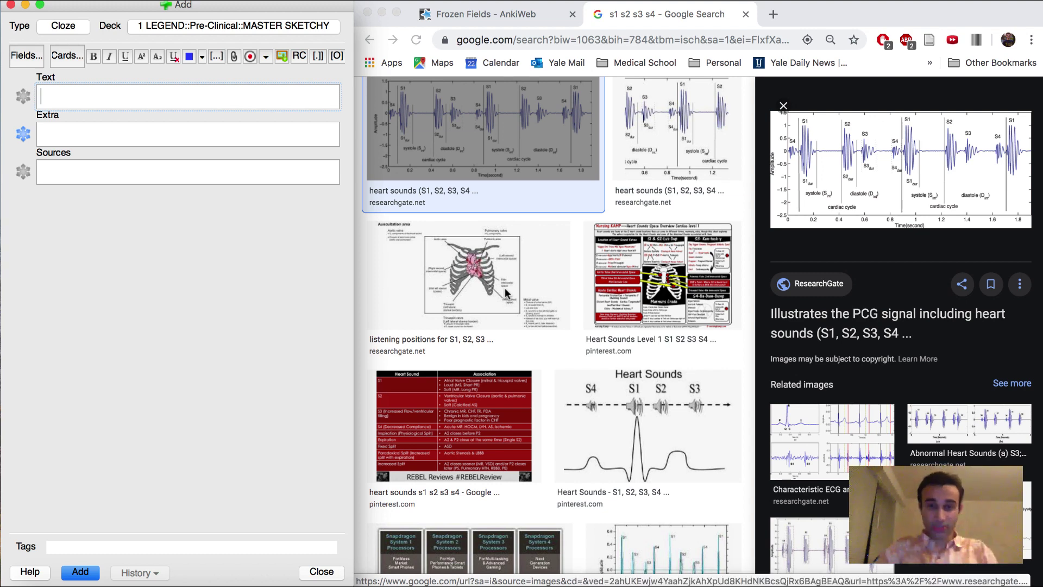
key("super+Tab")
key("super+Tab")
key("super+Tab")
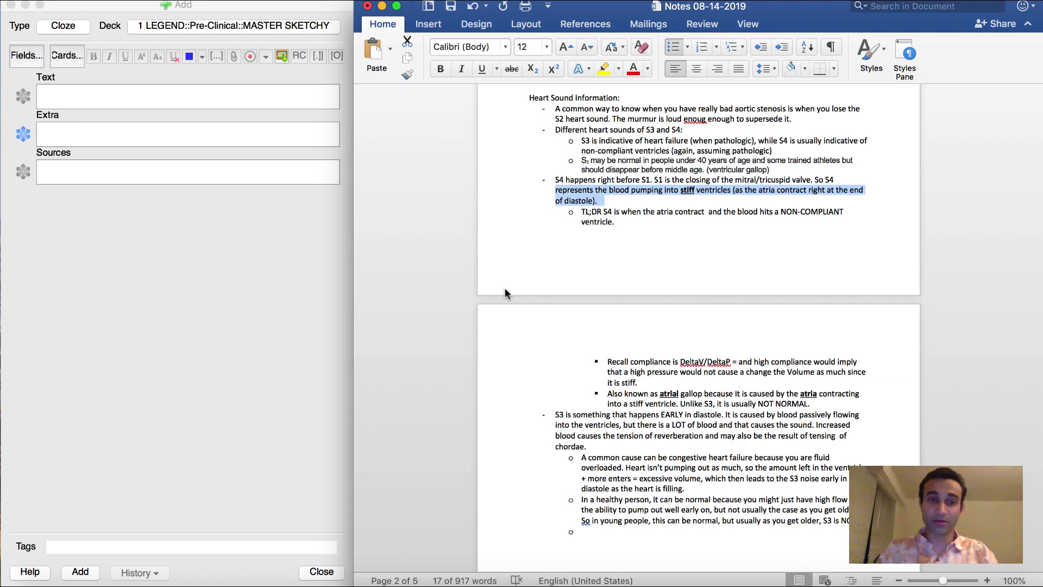
left_click(69, 135)
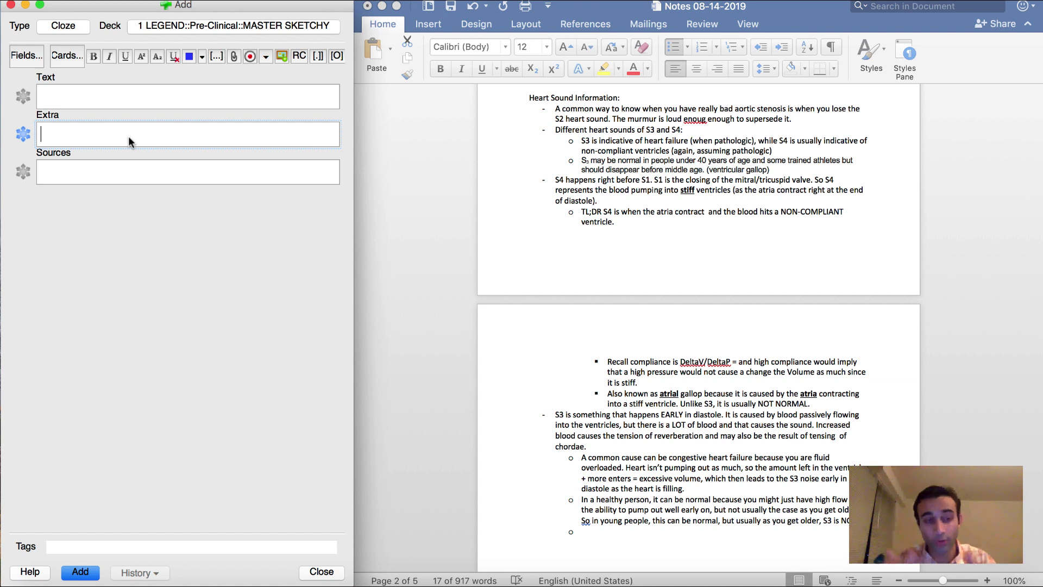
Step: Write in Extra: S1 = mitral and tricuspid valves closing; S2 = aortic and pulmonic valves closing
type("S1 and")
key("BackSpace")
key("BackSpace")
key("BackSpace")
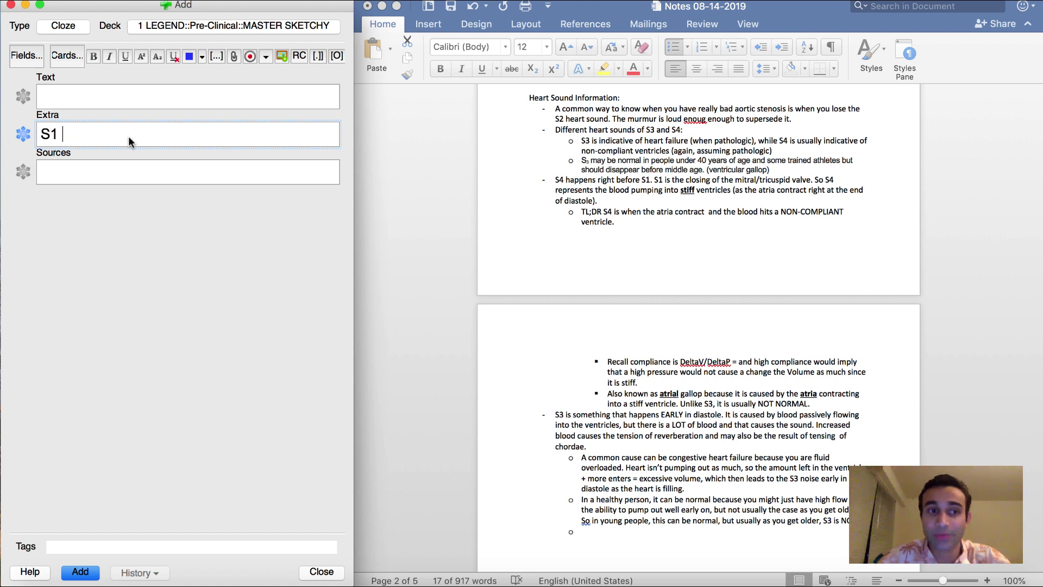
type("= sound of the mitral and tri")
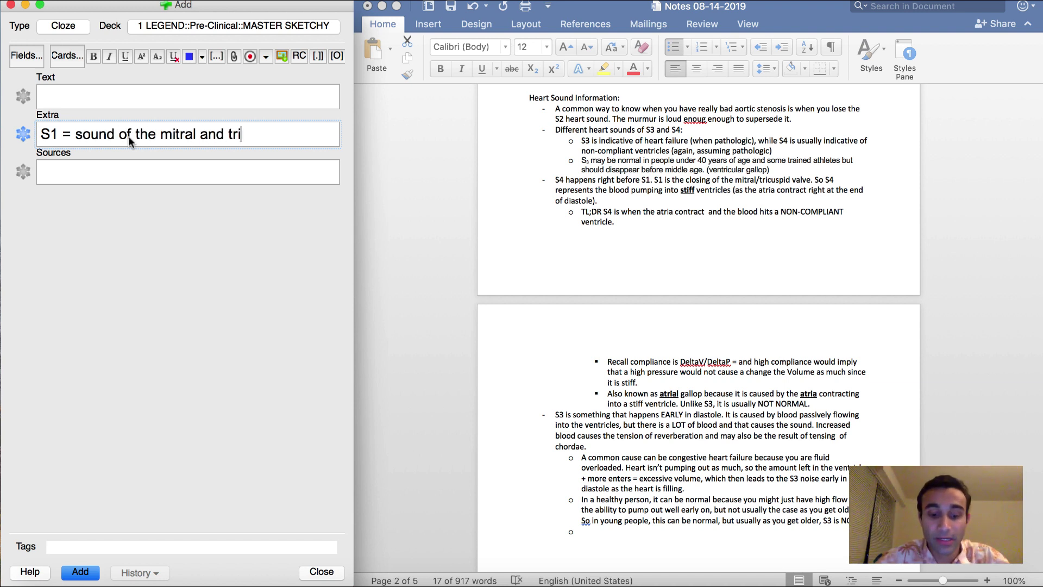
type("cups")
key("BackSpace")
key("BackSpace")
type("spid")
key("BackSpace")
key("BackSpace")
key("BackSpace")
key("BackSpace")
key("BackSpace")
type(". valves c")
key("BackSpace")
type("closing")
key("Return")
type("S@")
key("BackSpace")
key("BackSpace")
type("S2")
type(" = r")
key("BackSpace")
type("sound of")
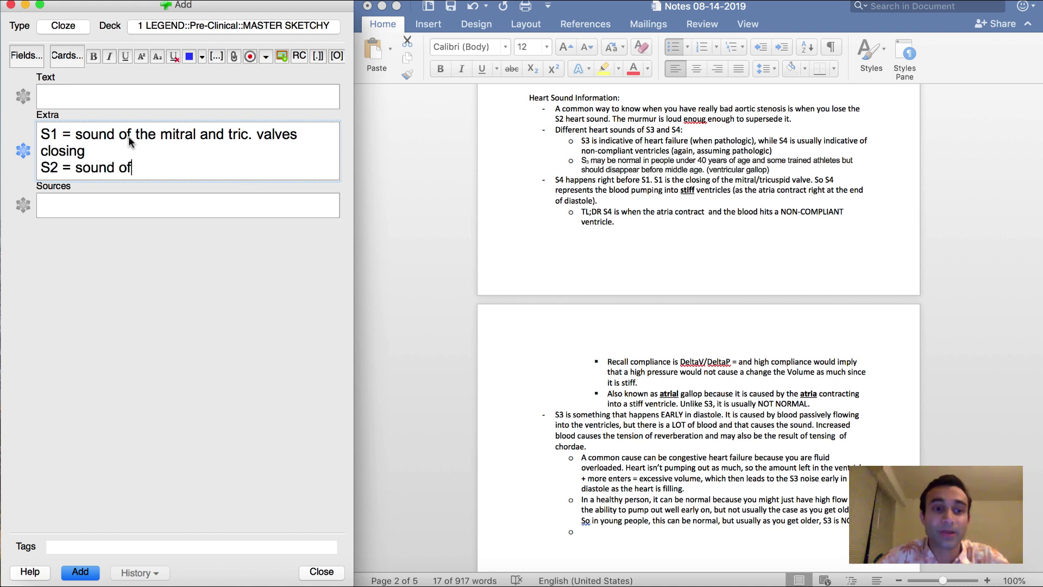
type(" the aortic and")
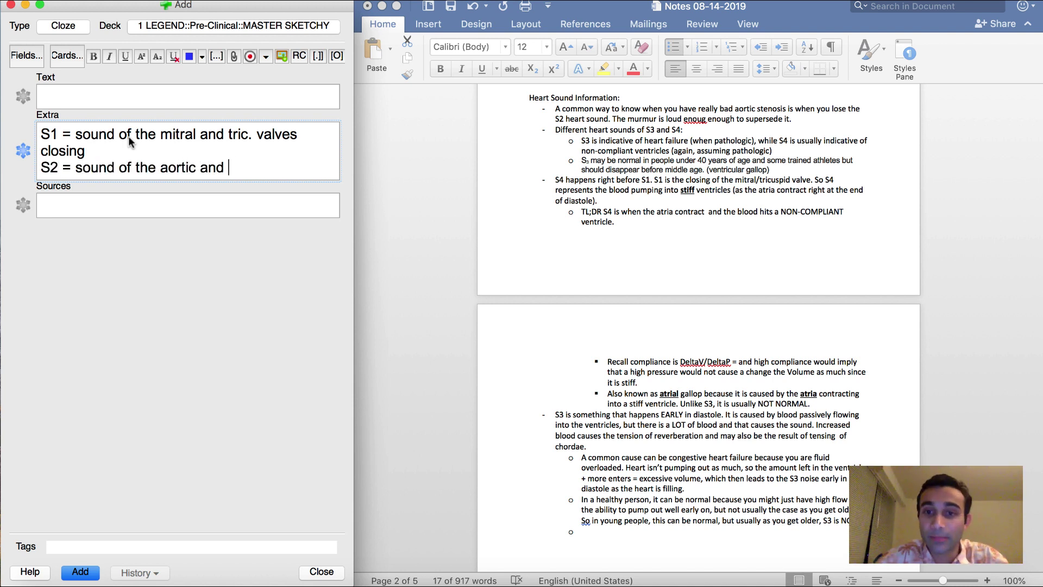
type(" pulmonic valves close")
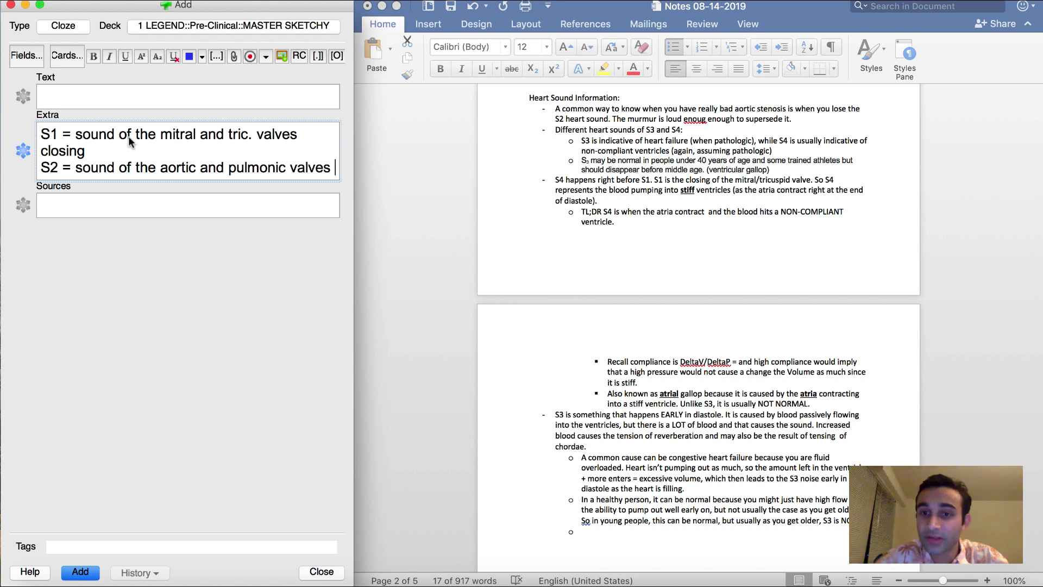
key("BackSpace")
type("ing")
Step: Add the lines 'Between S1 and S2 = systole' and 'Between S2 and S1 = diastole'
key("Return")
key("Return")
type("S")
key("BackSpace")
type("Between S1 q")
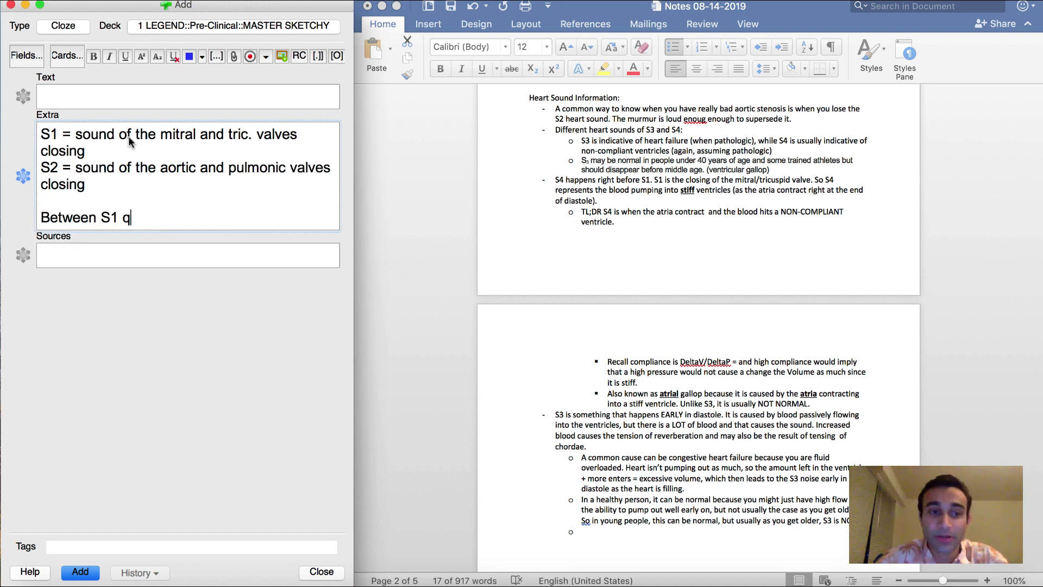
key("BackSpace")
type("and S2 = systole")
key("Return")
type("Between S2 and S1")
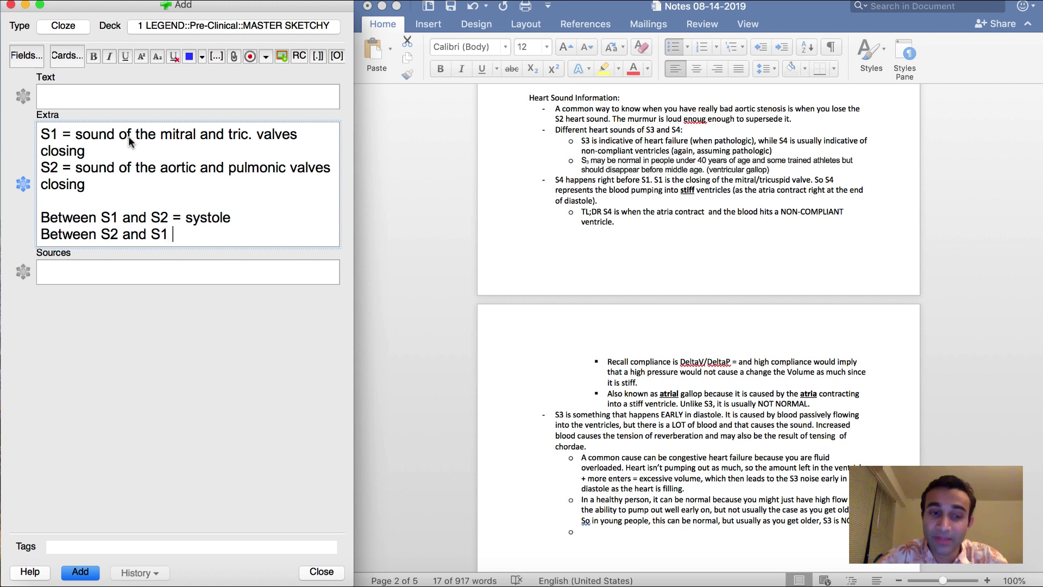
type(" = dia")
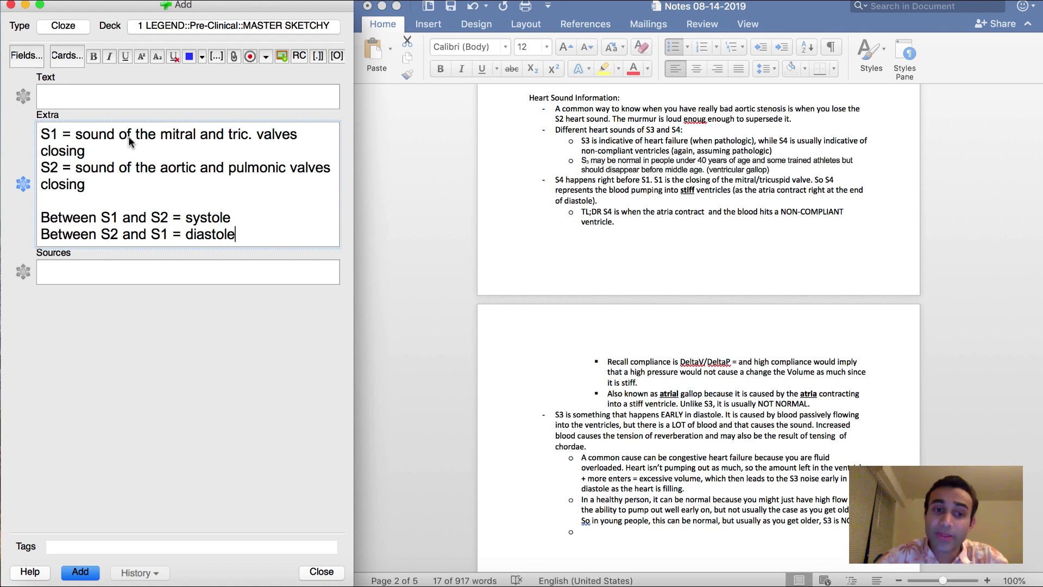
type("stole")
key("Return")
key("Return")
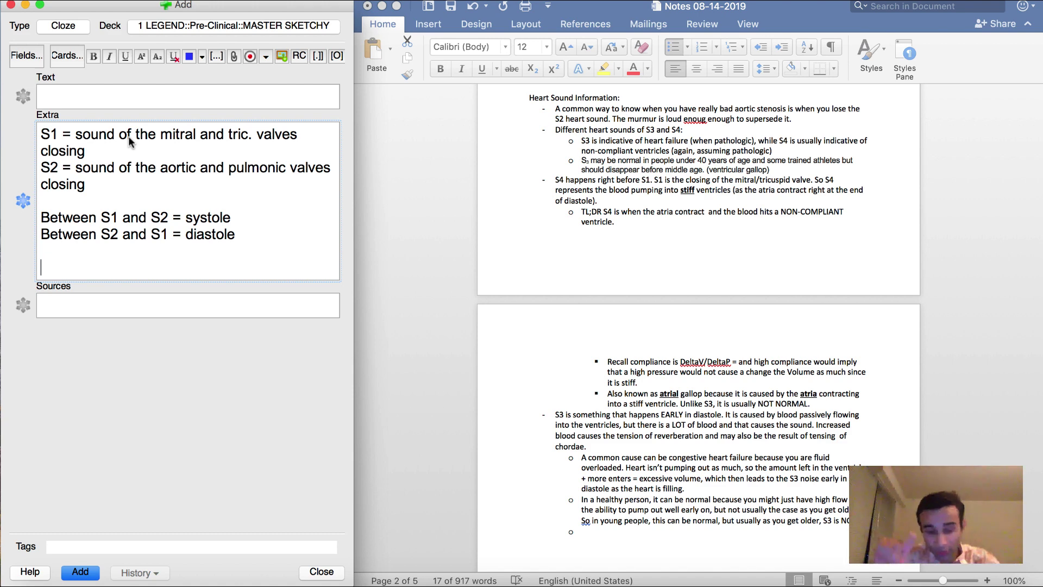
key("super+Tab")
key("super+Tab")
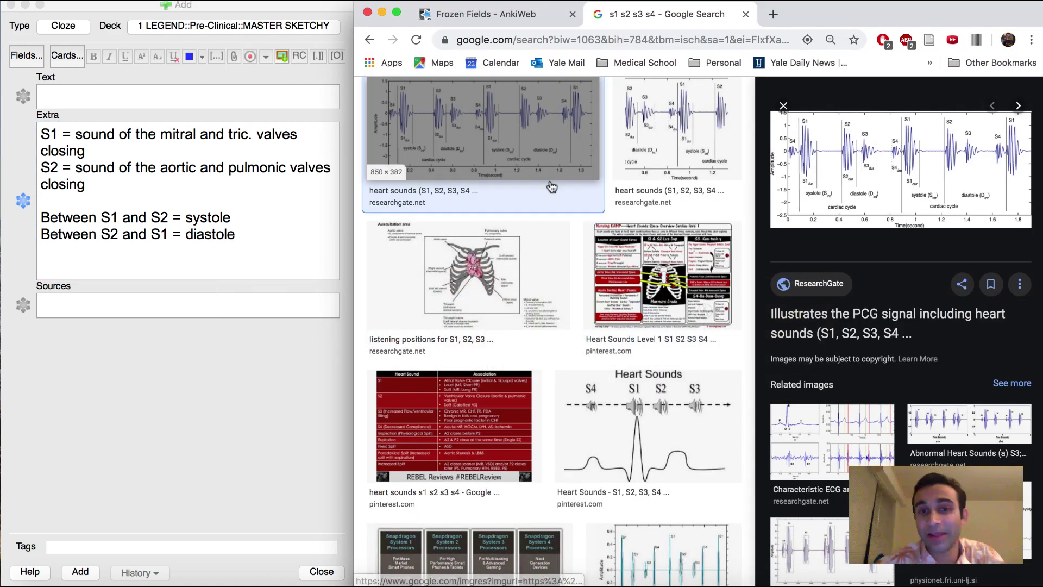
Step: Copy the labeled S1–S4 waveform image from Google Images into Extra below the diastole line
scroll(552, 186, "up", 3)
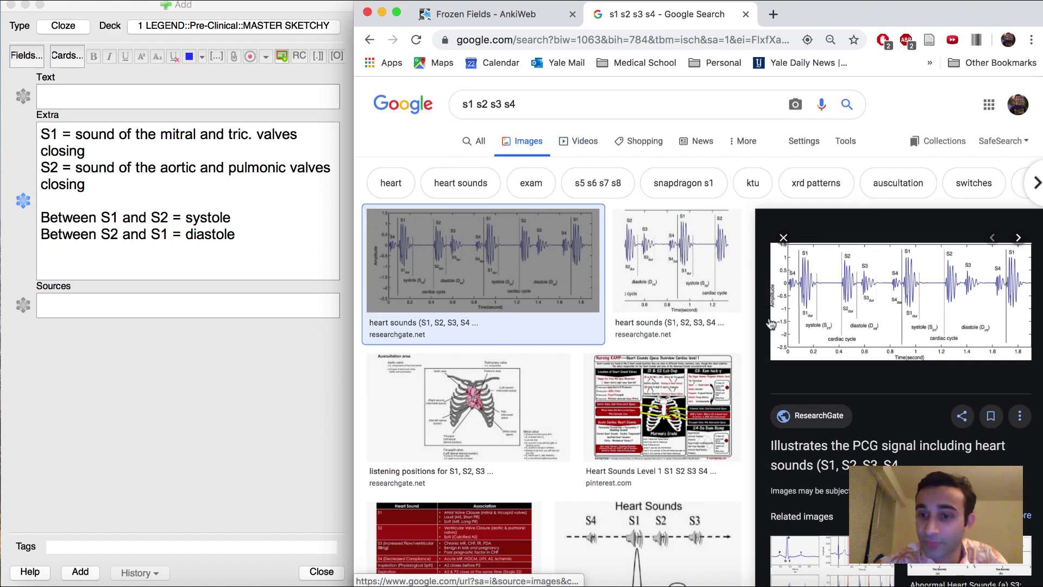
right_click(862, 298)
left_click(917, 422)
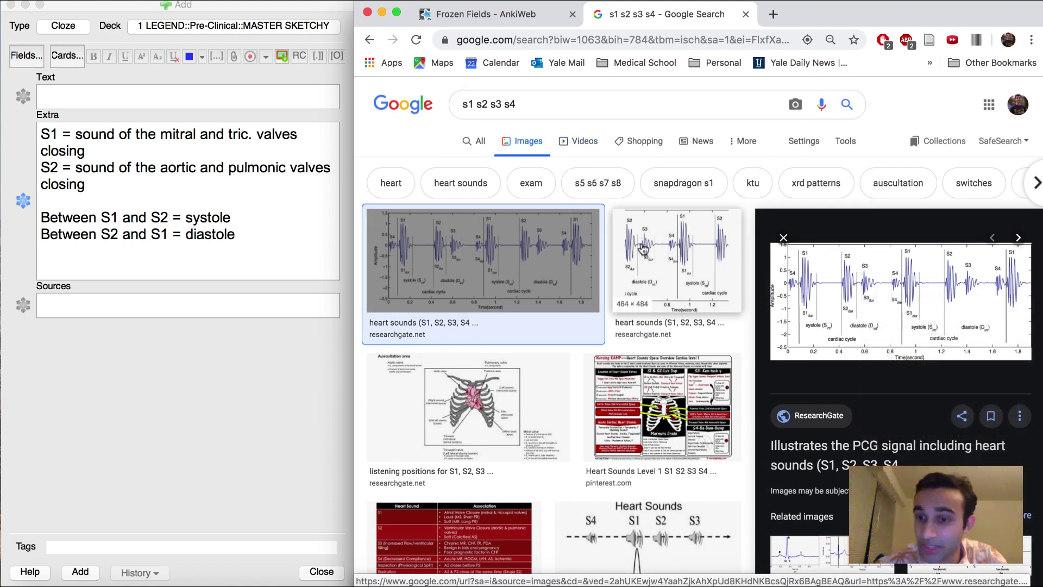
left_click(249, 269)
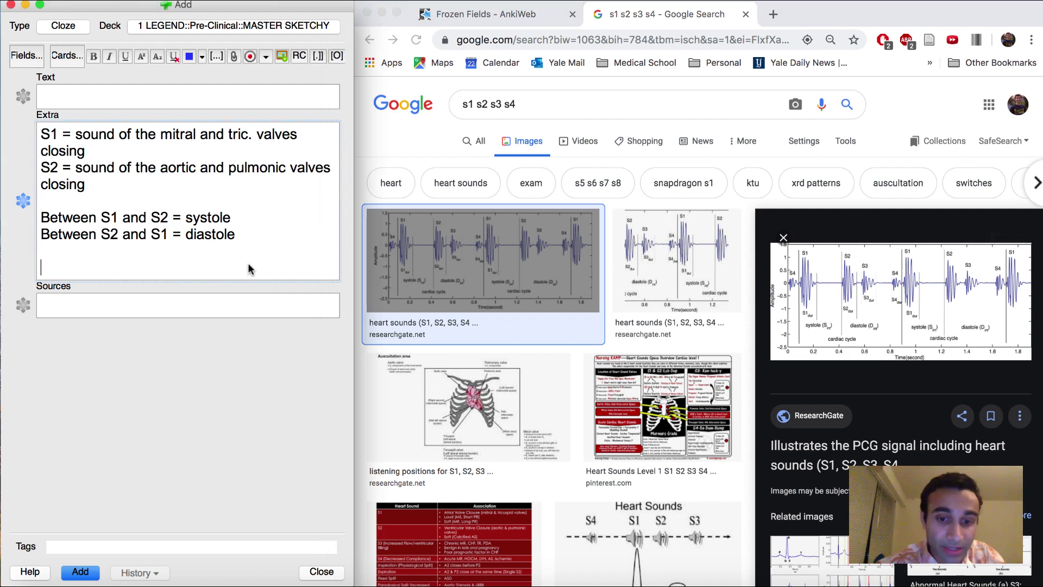
key("super+v")
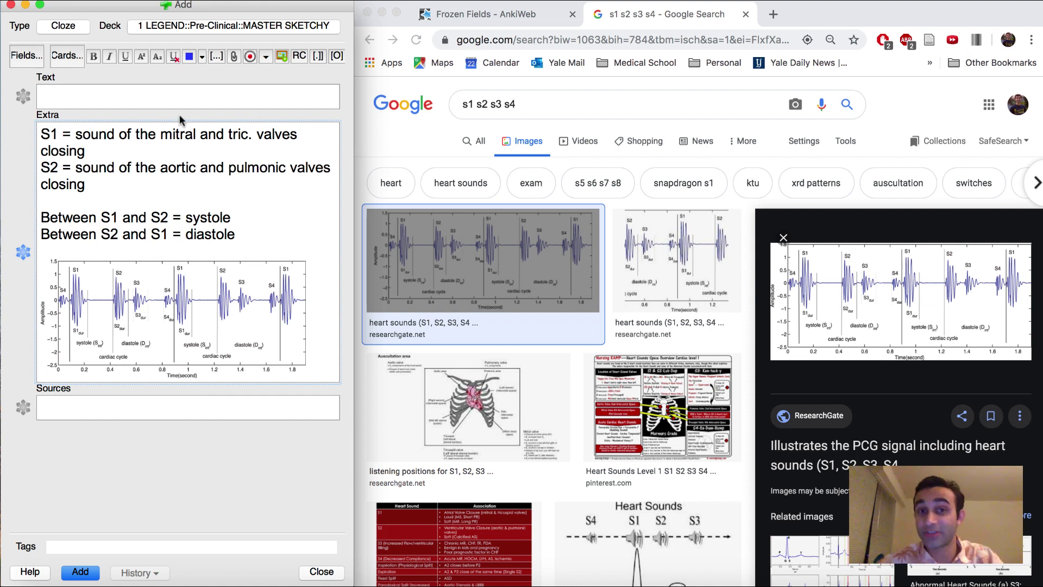
key("super+Tab")
key("super+Tab")
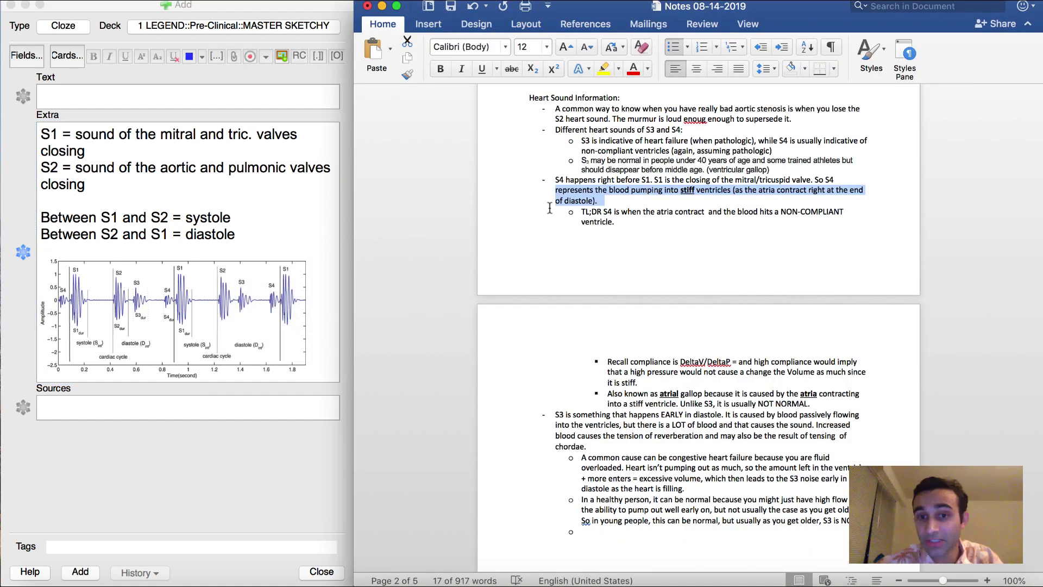
left_click(558, 178)
left_click(103, 113)
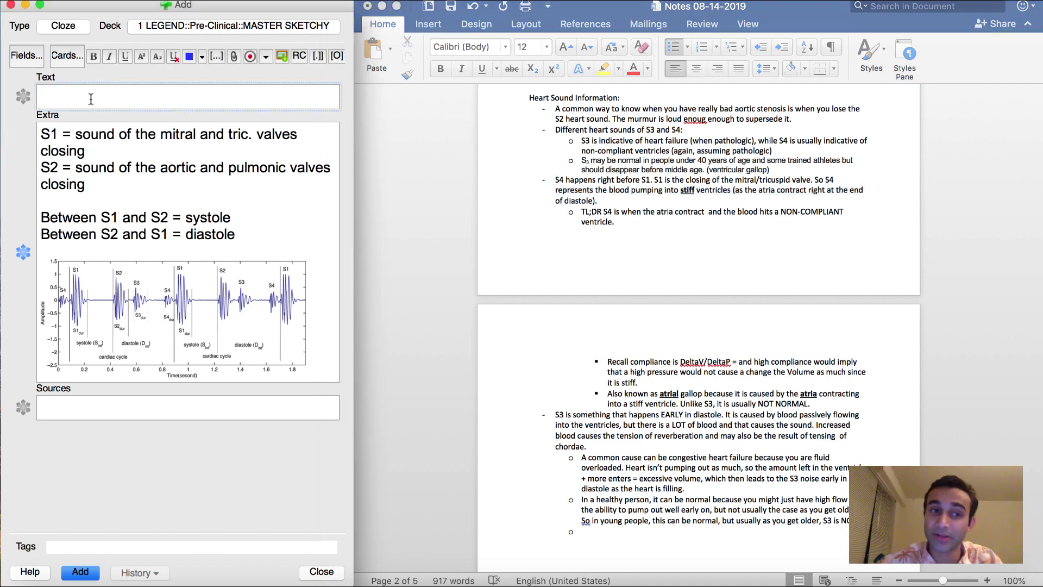
left_click_drag(41, 130, 386, 370)
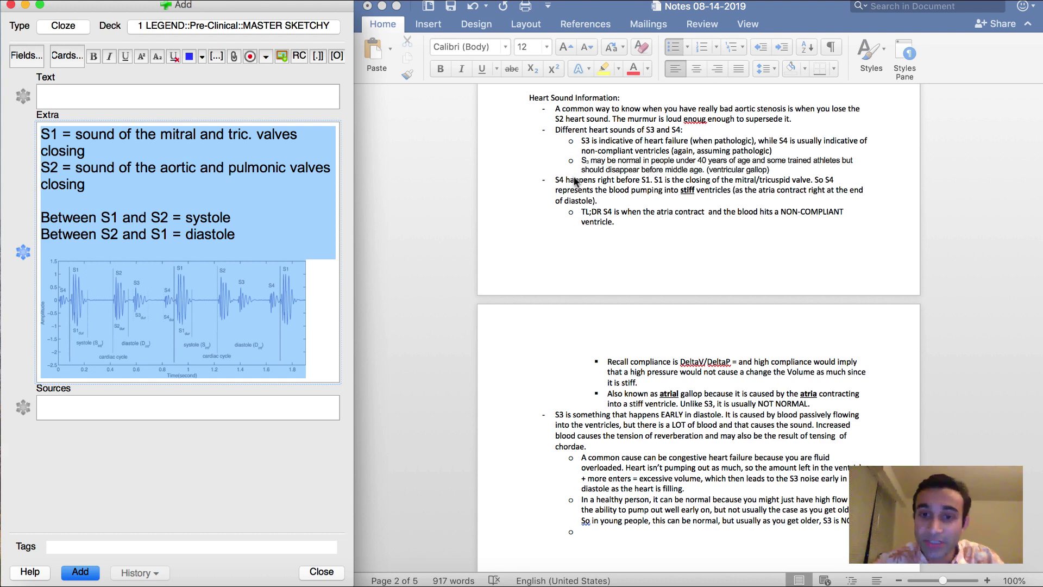
left_click(555, 180)
left_click_drag(555, 180, 687, 203)
left_click(687, 204)
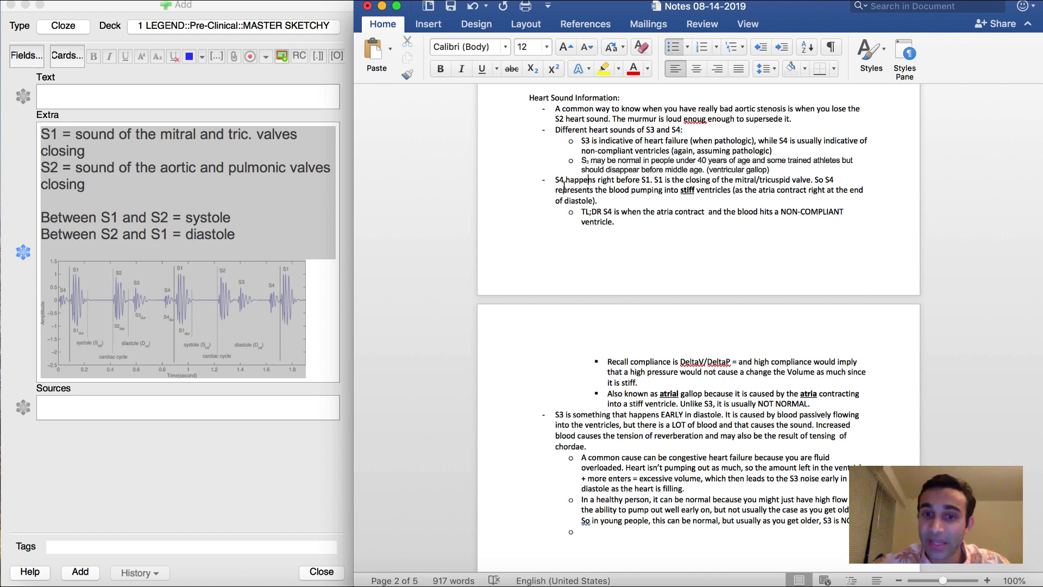
left_click_drag(555, 182, 630, 199)
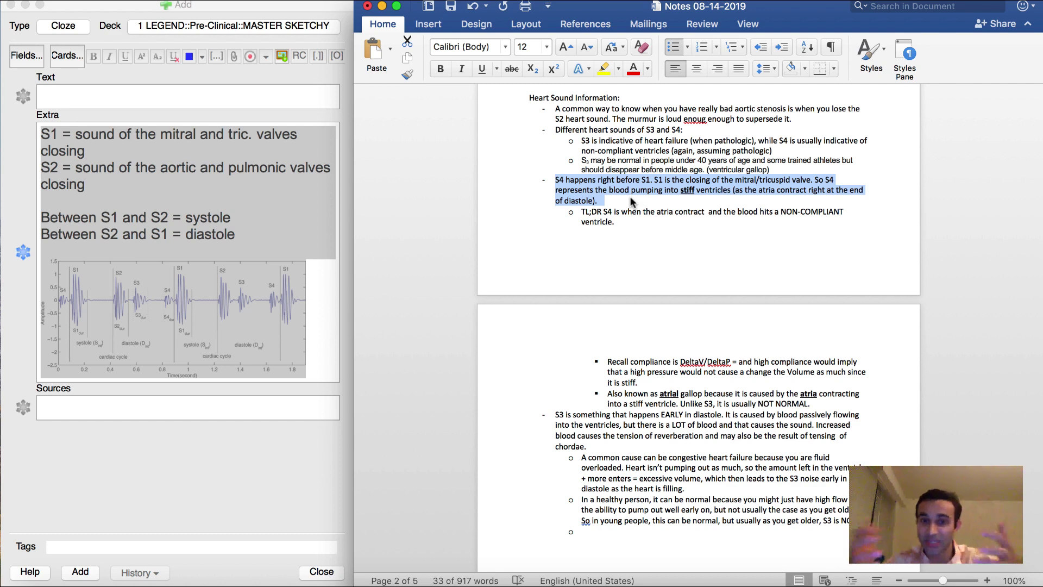
Step: Write the question 'What is the meaning of an S4 sound?' in the Text field
left_click(139, 97)
type("What is teh")
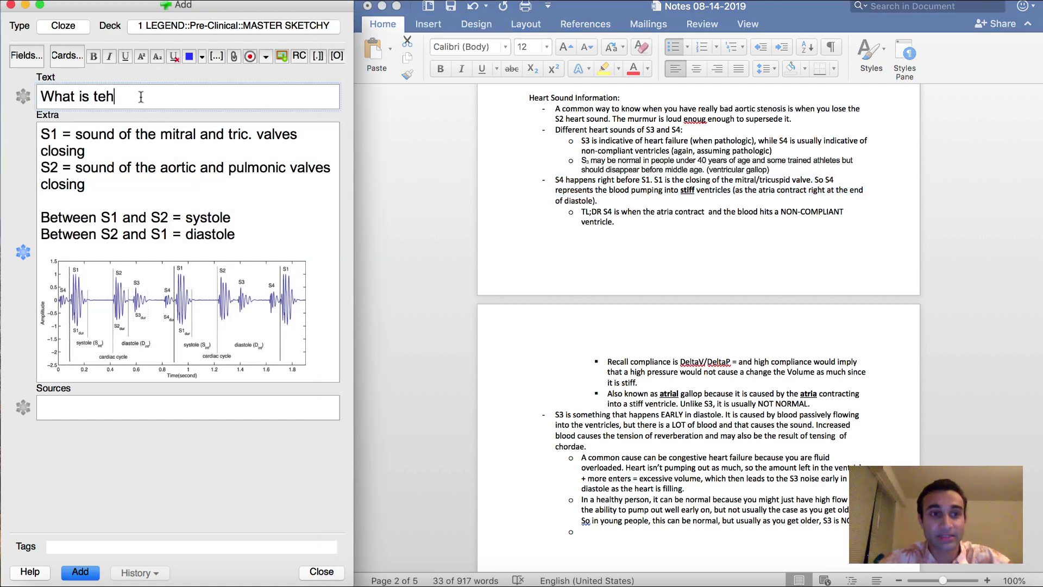
key("BackSpace")
key("BackSpace")
type("he meaning of")
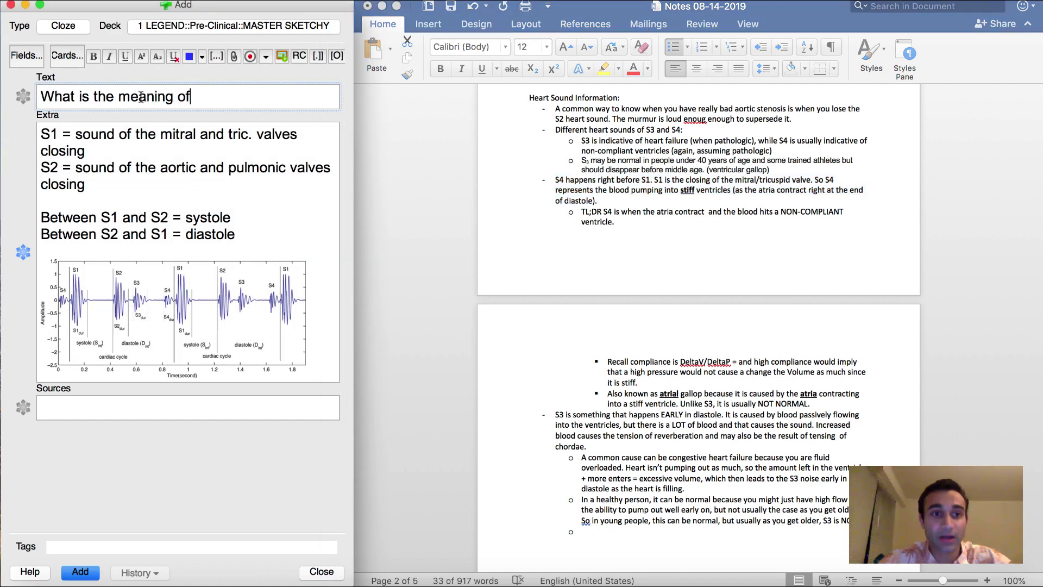
type(" an S4 sou")
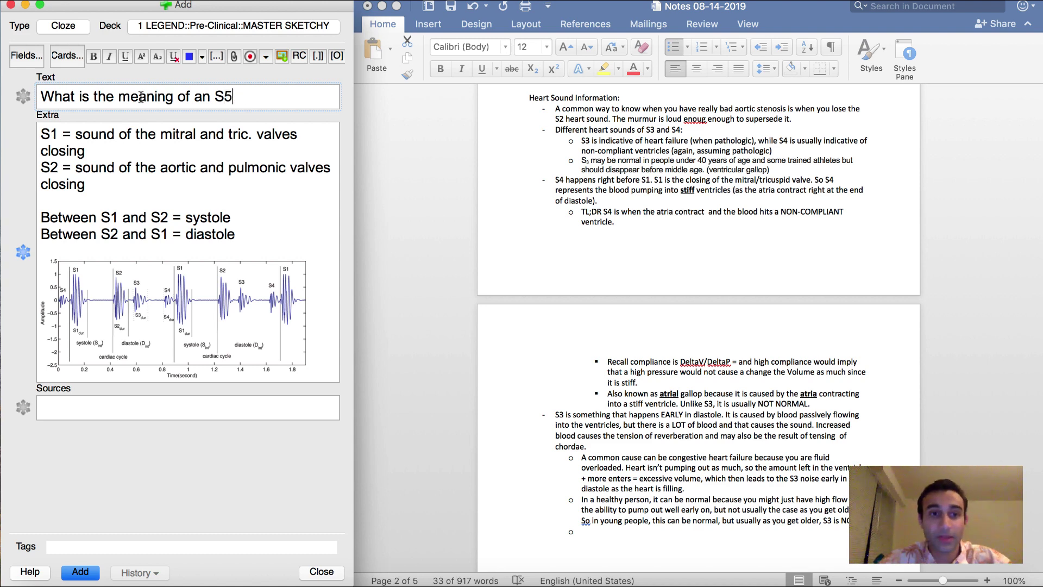
type("nd?")
key("Return")
key("Return")
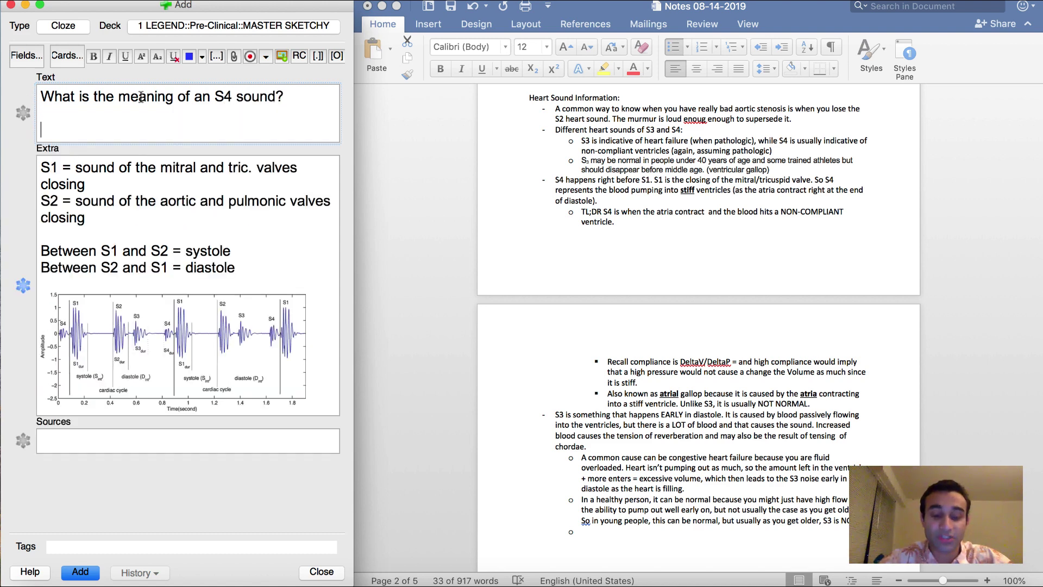
Step: Add the answer 'Atria pumping blood into STIFF ventricles (non-compliant)' as cloze c1
type("Hear")
key("BackSpace")
type("rt pumping blood into")
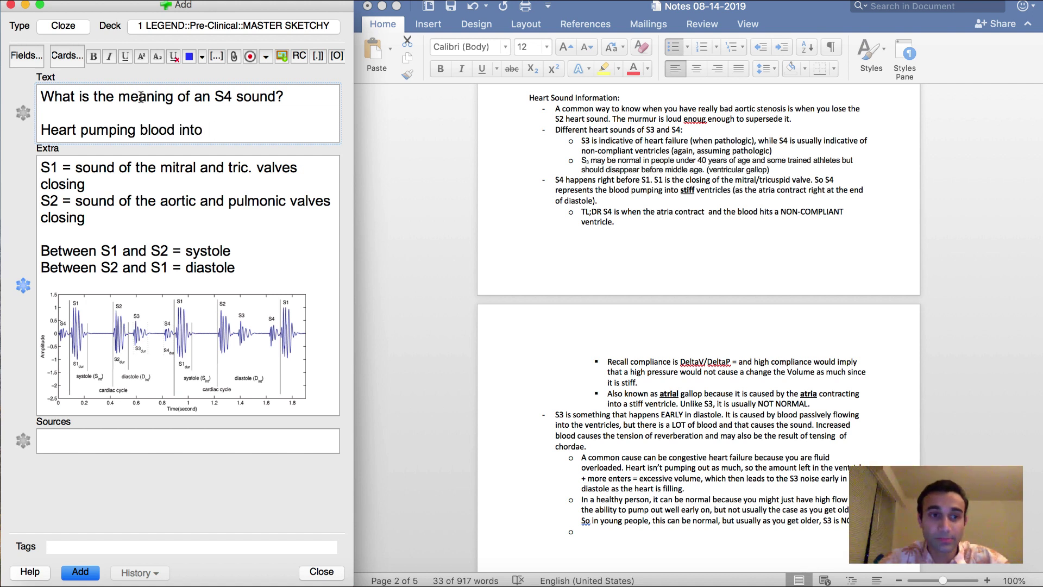
key("BackSpace")
key("BackSpace")
key("BackSpace")
left_click_drag(212, 135, 18, 129)
type("Atria pumping blo")
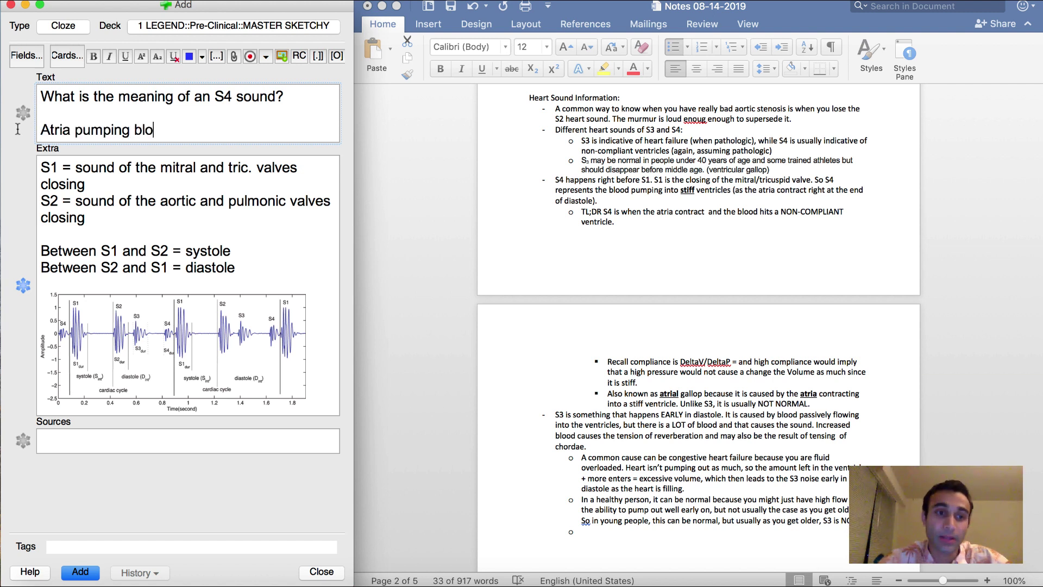
type("od into STIFF ve")
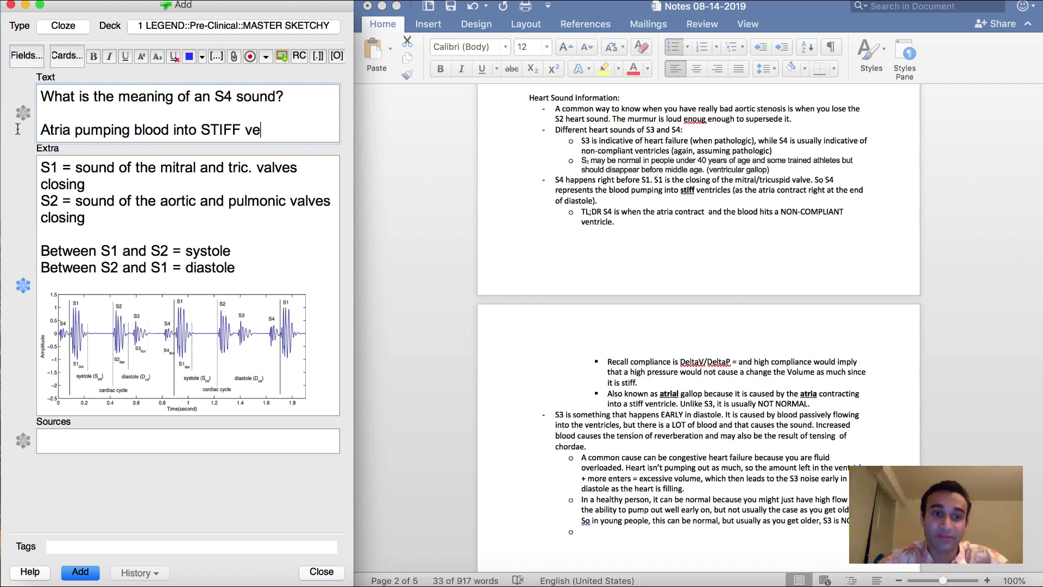
type("ntricles (")
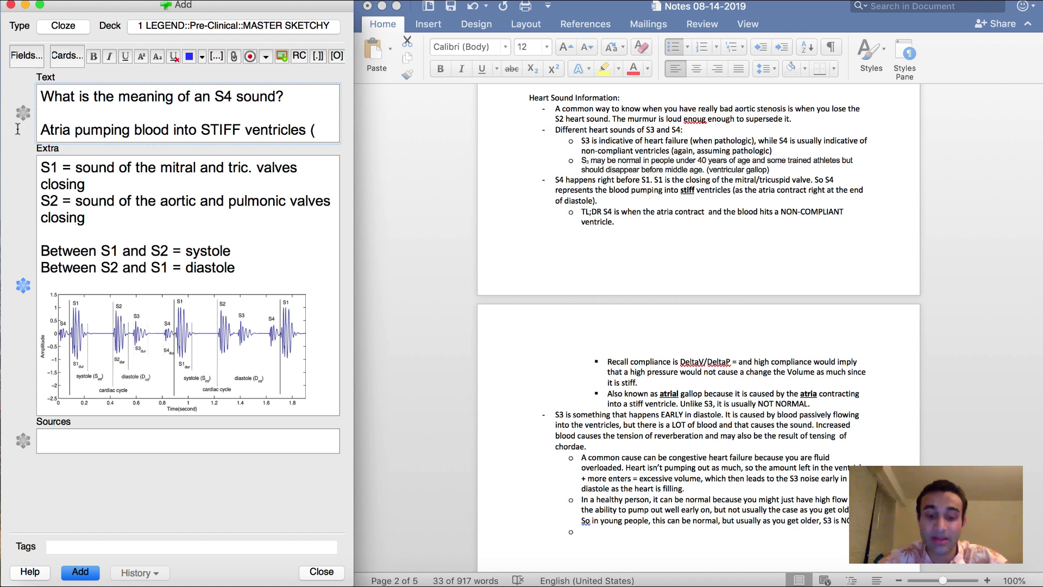
type("non-compliant)")
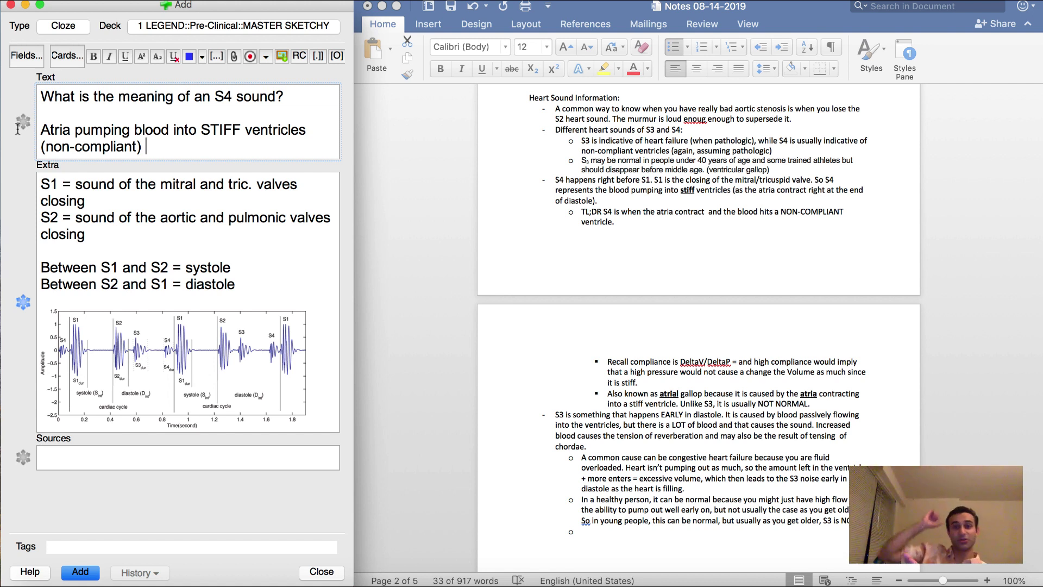
double_click(52, 126)
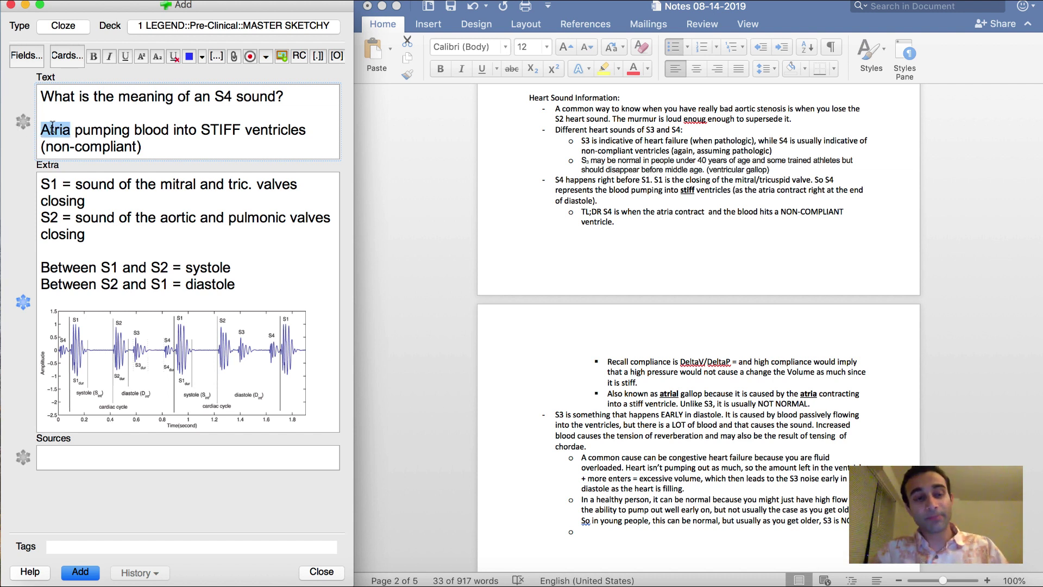
triple_click(52, 126)
key("super+shift+c")
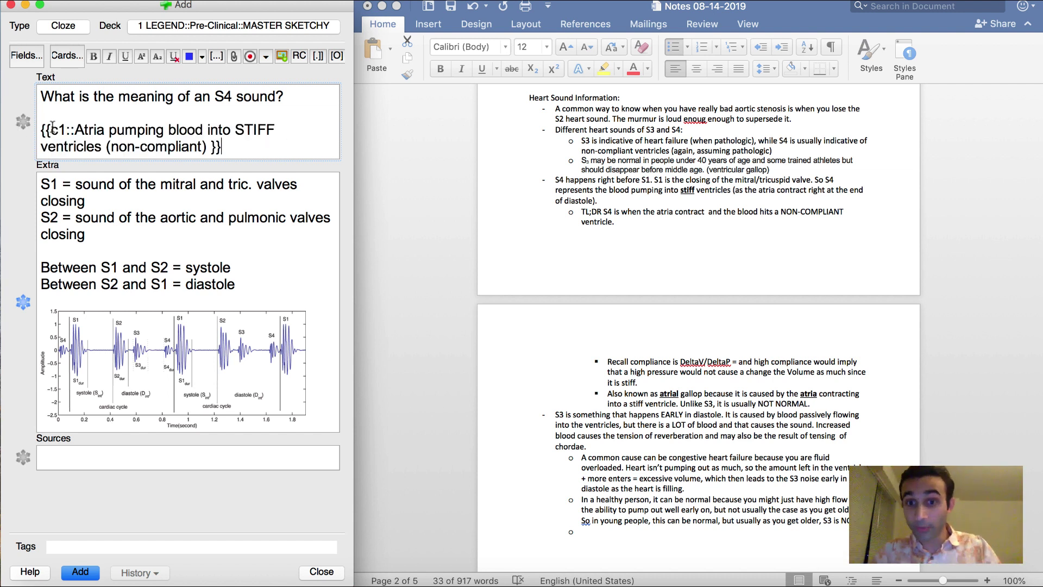
Step: Deselect the TL;DR line in the Word heart sound notes
left_click(606, 229)
scroll(606, 230, "down", 2)
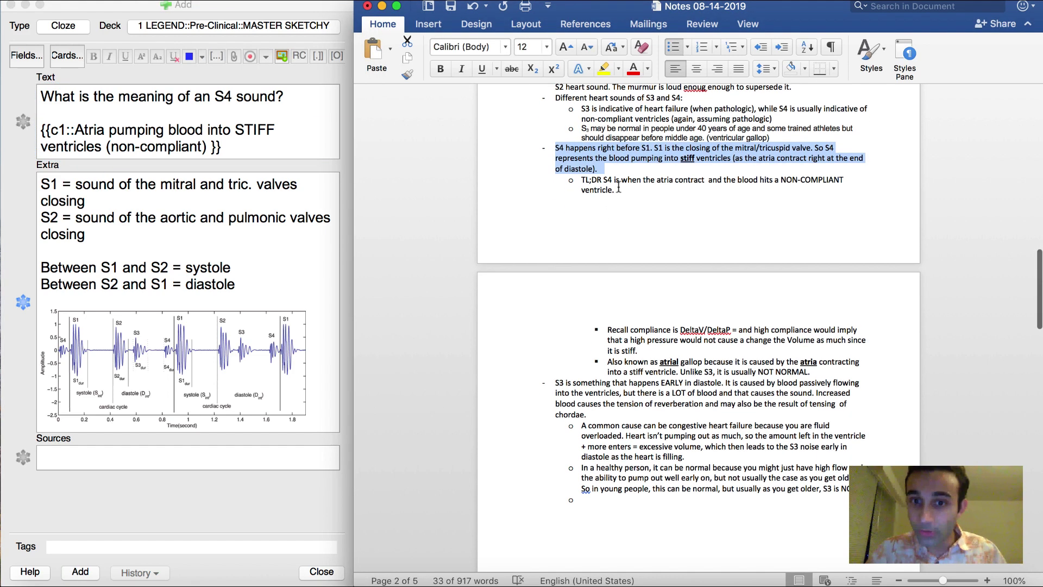
left_click_drag(581, 179, 614, 190)
left_click(614, 190)
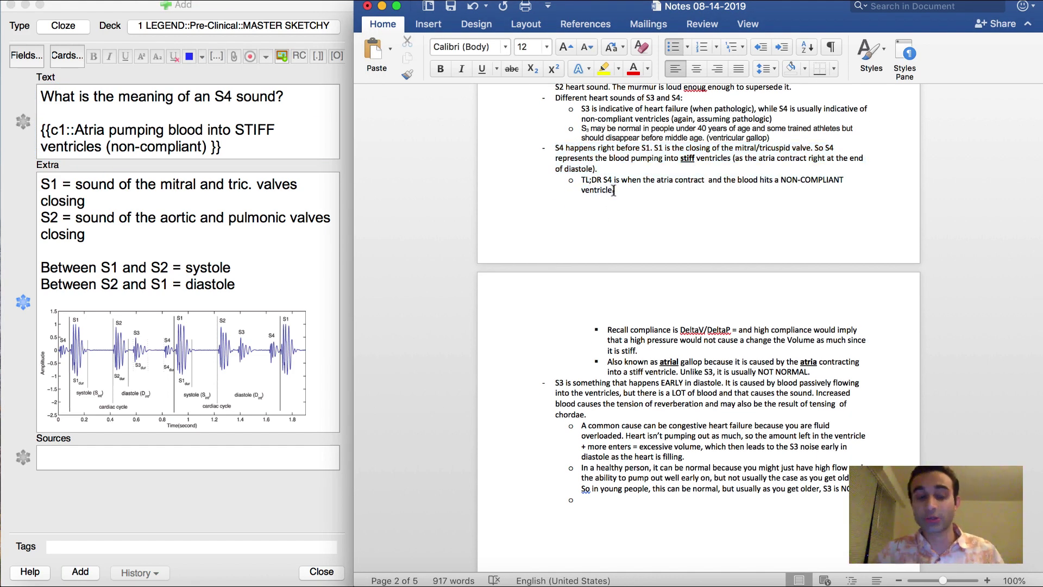
Step: Search Google for 's4 wikipedia heart' and open the Fourth heart sound Wikipedia article
key("super+Tab")
key("super+Tab")
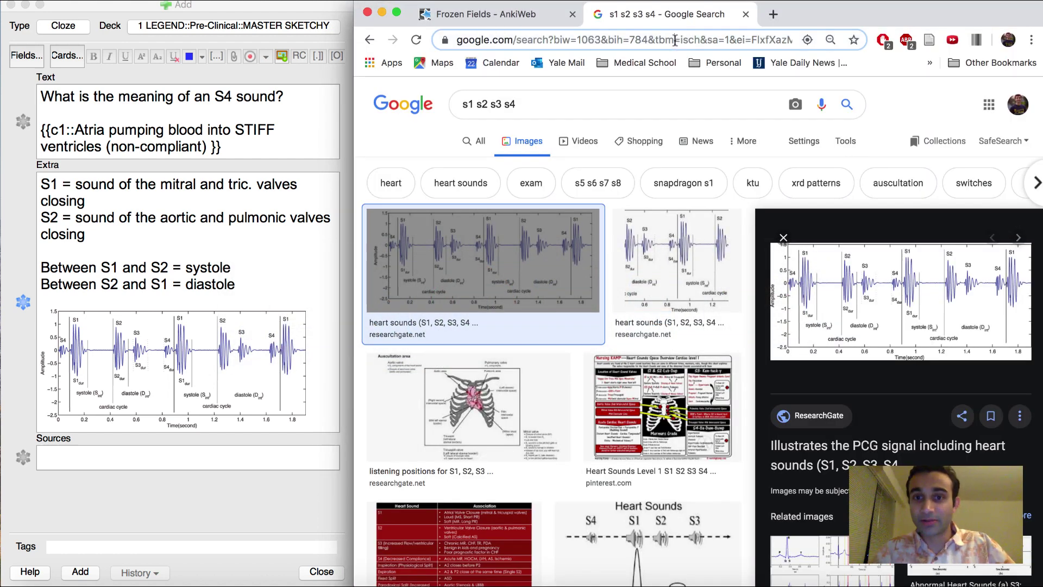
left_click(618, 106)
key("super+a")
type("s4 w")
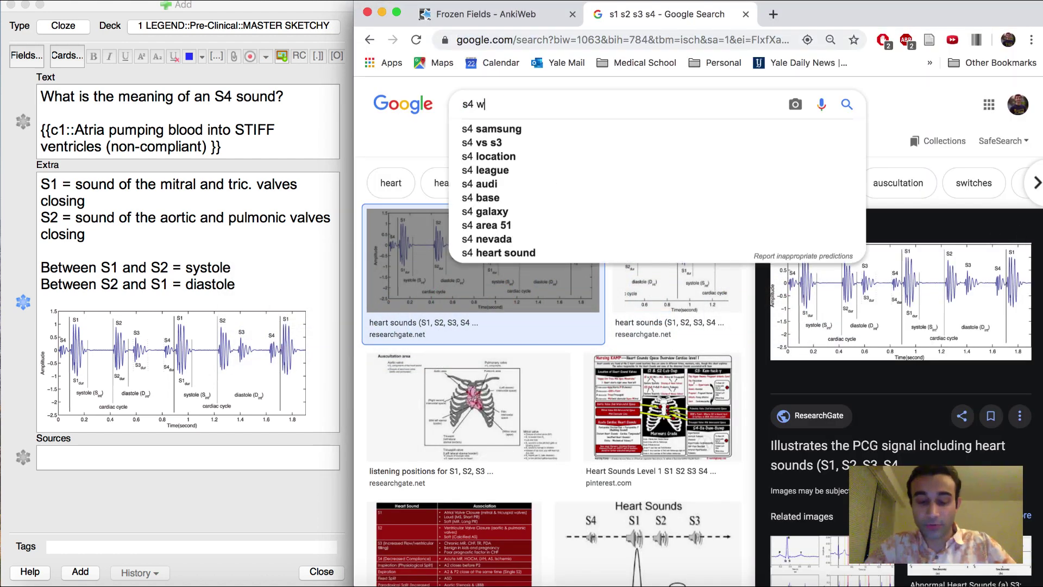
type("ikiepdia")
key("BackSpace")
key("BackSpace")
key("BackSpace")
type("pedia")
key("Return")
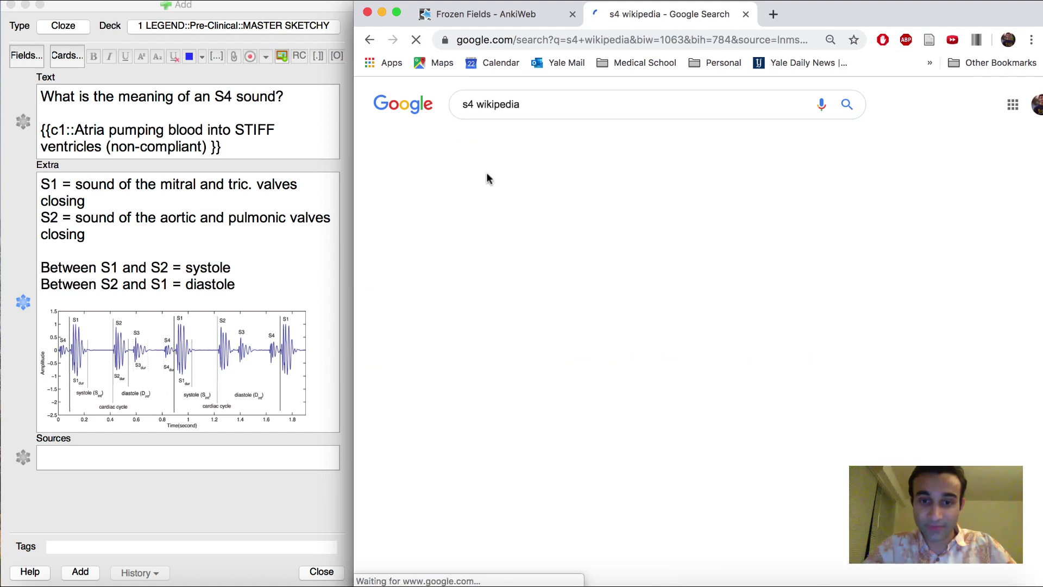
left_click(548, 107)
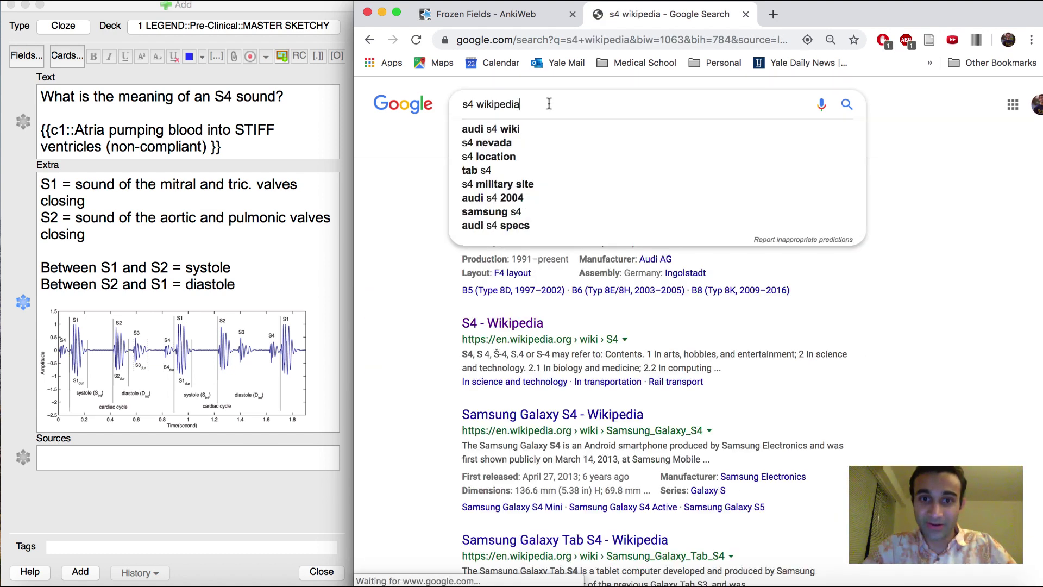
type("heart")
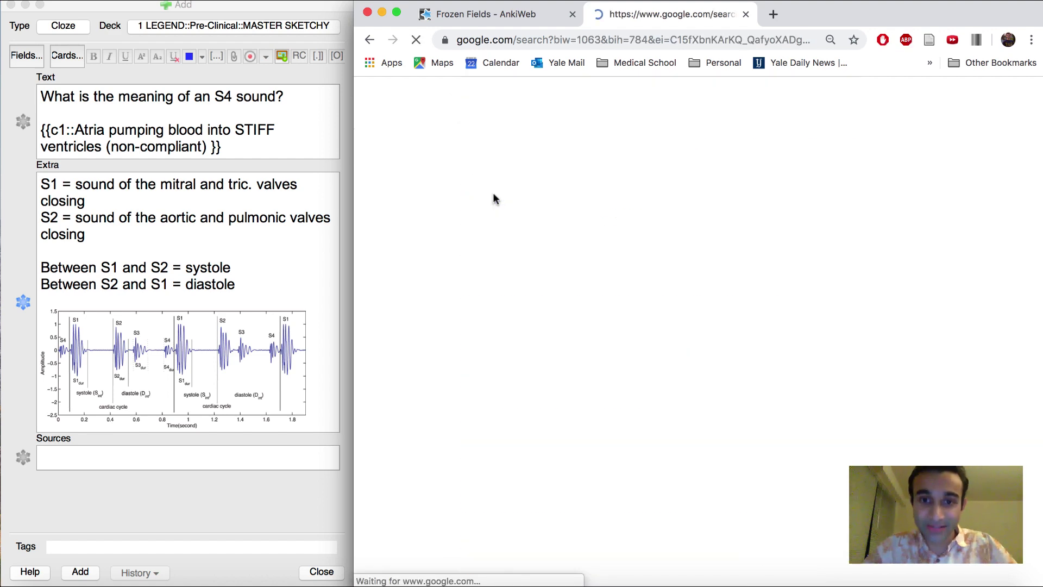
left_click(509, 201)
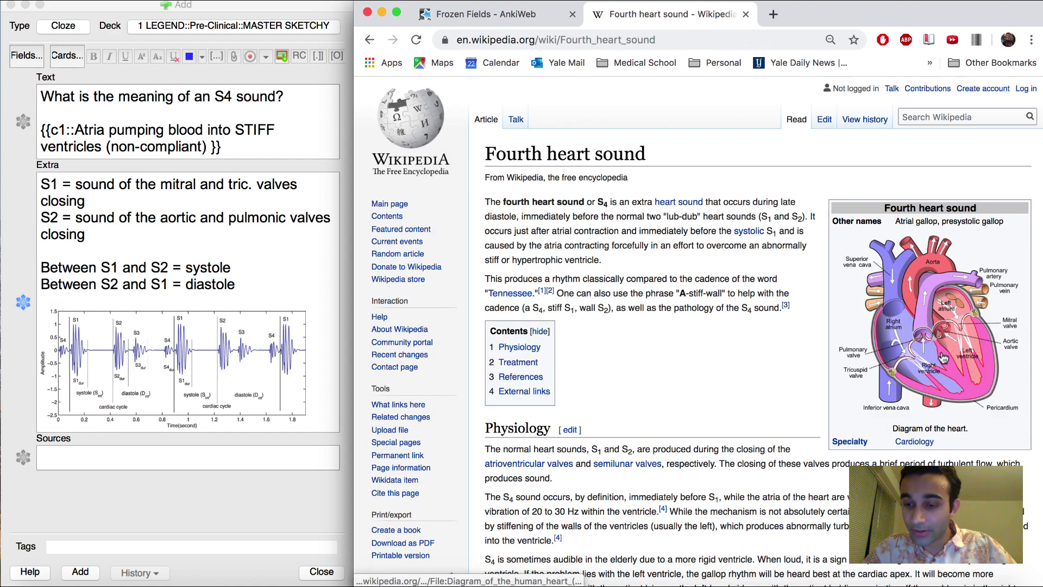
Step: Copy the heart diagram image from the Fourth heart sound article
right_click(943, 357)
left_click(882, 443)
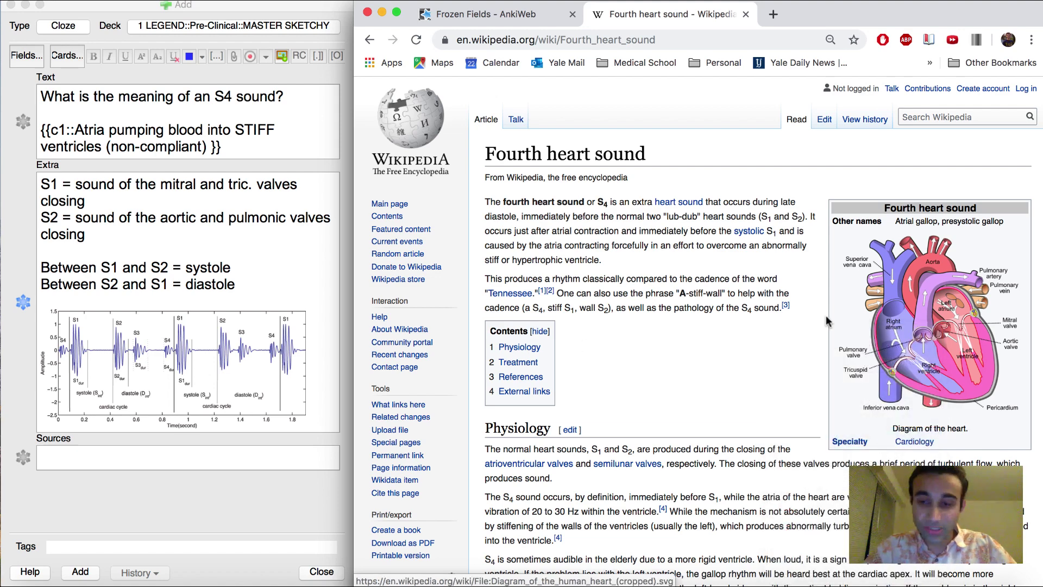
key("Return")
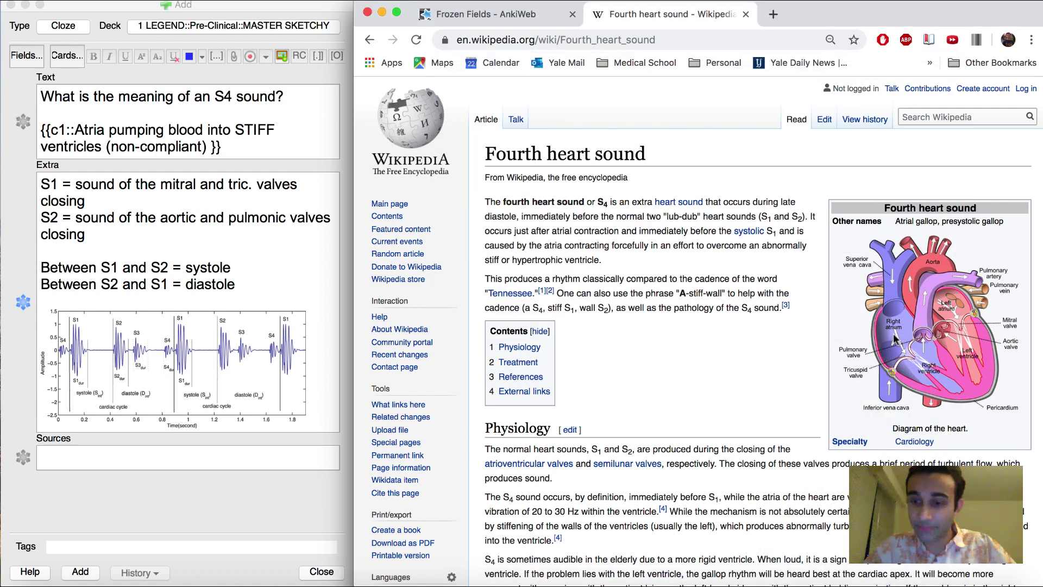
right_click(893, 337)
Step: Paste the heart diagram into Extra below the sound graph
left_click(825, 449)
left_click(281, 286)
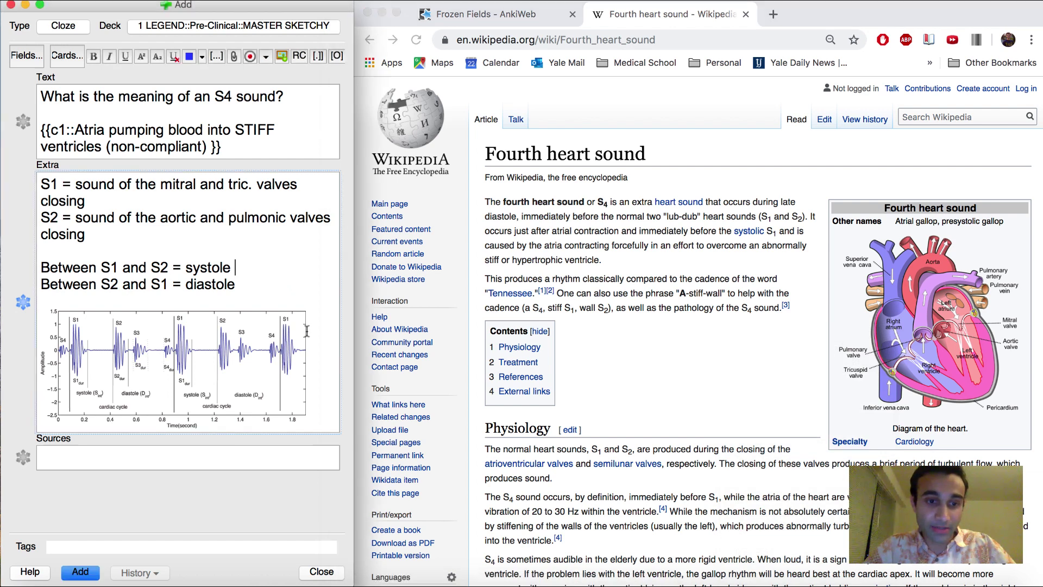
left_click(313, 339)
key("super+v")
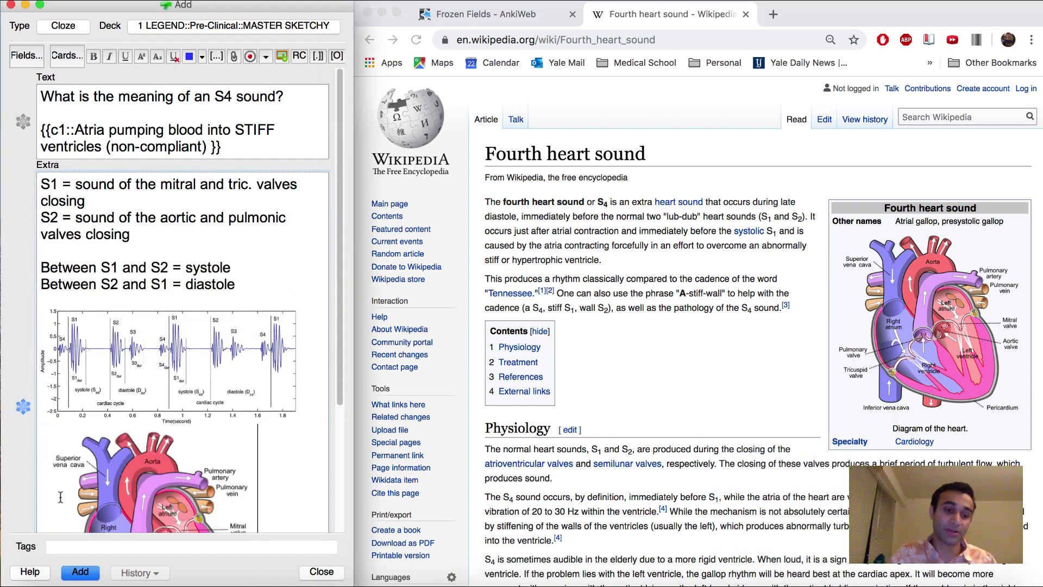
Step: Tag the note #Personal::#Clinical::#Medicine::#Cardiology::#Heart_Sounds and add the S4 card
left_click(62, 549)
type("#persona")
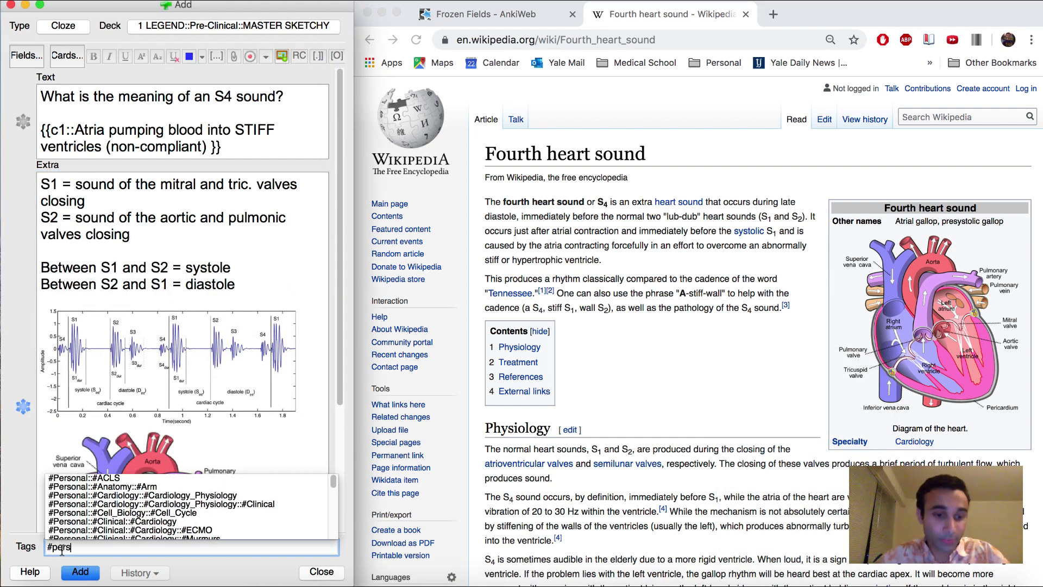
left_click(114, 487)
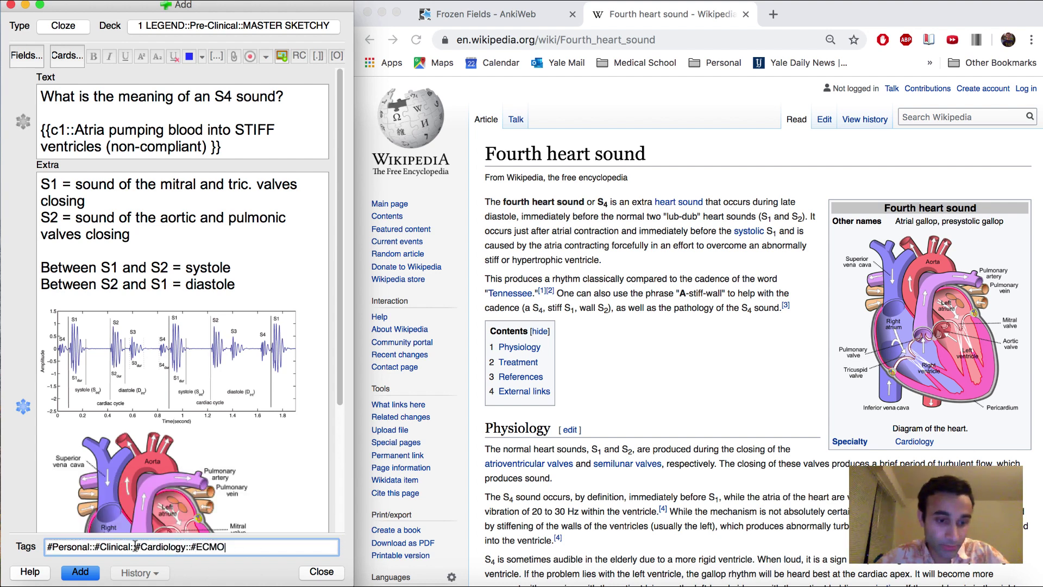
left_click_drag(135, 547, 441, 585)
type("#med")
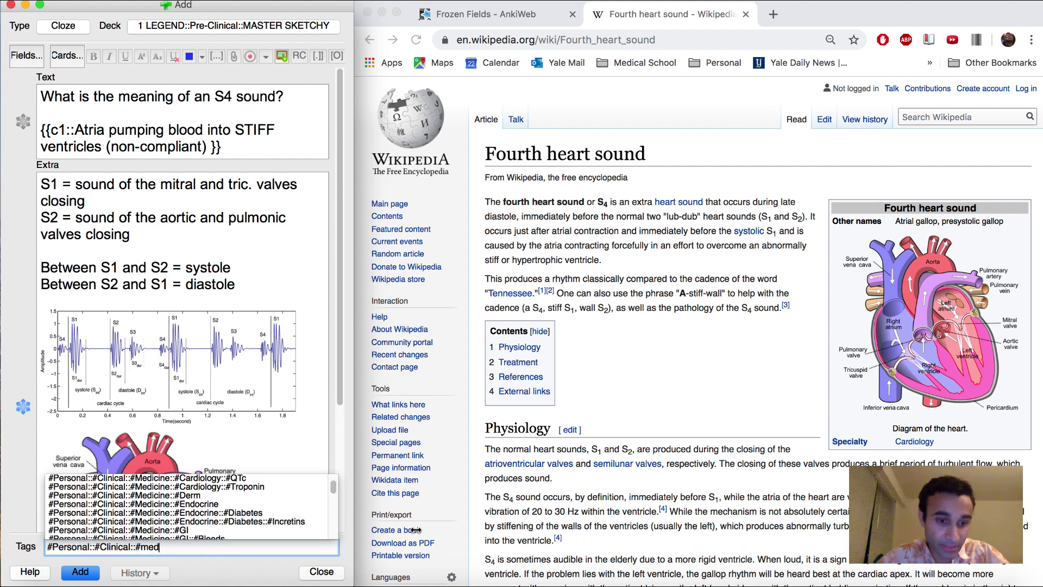
left_click(264, 512)
left_click_drag(188, 543, 402, 549)
type("#Car")
left_click(245, 513)
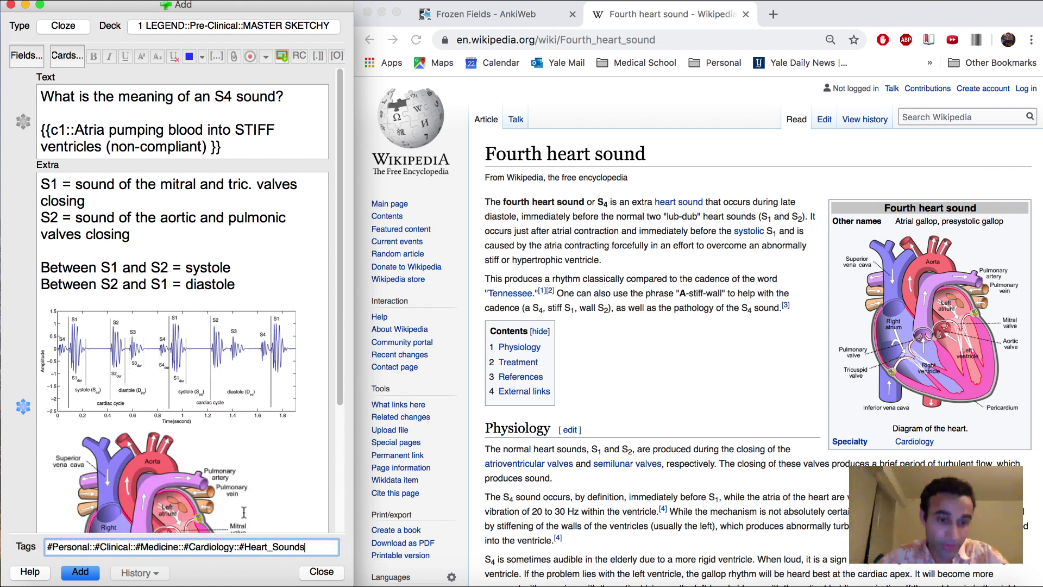
left_click(93, 574)
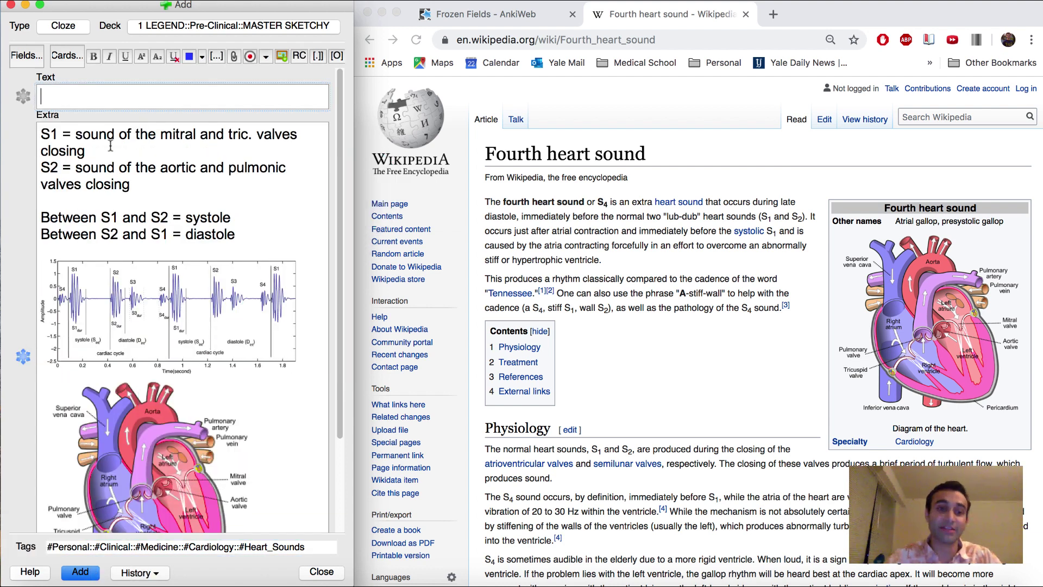
Step: Italicize the Extra notes and paste the compliance question with cloze Delta V/Delta P into Text
left_click_drag(278, 247, 39, 130)
left_click(109, 55)
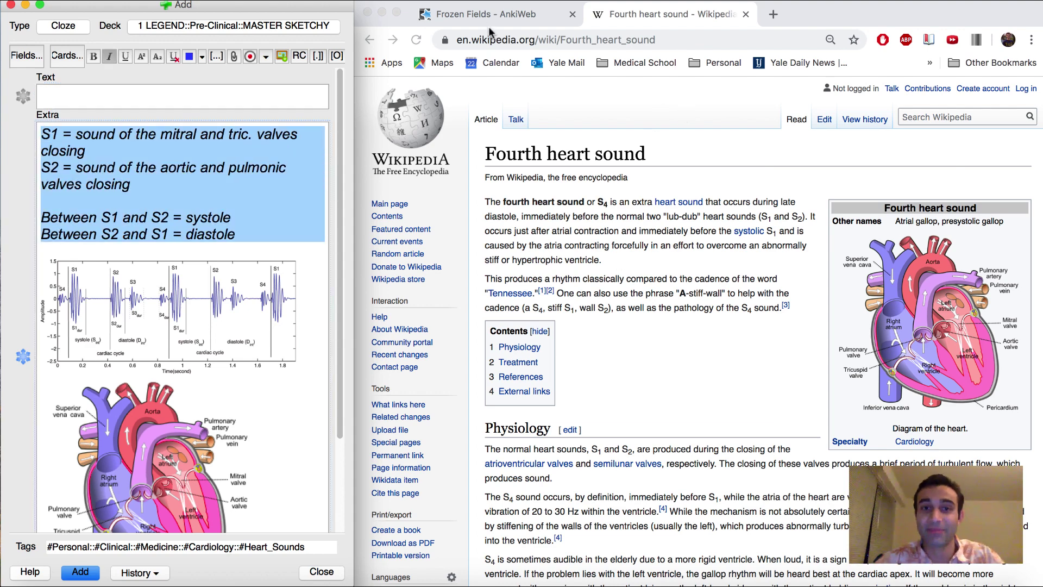
key("super+Tab")
key("super+Tab")
key("super+Tab")
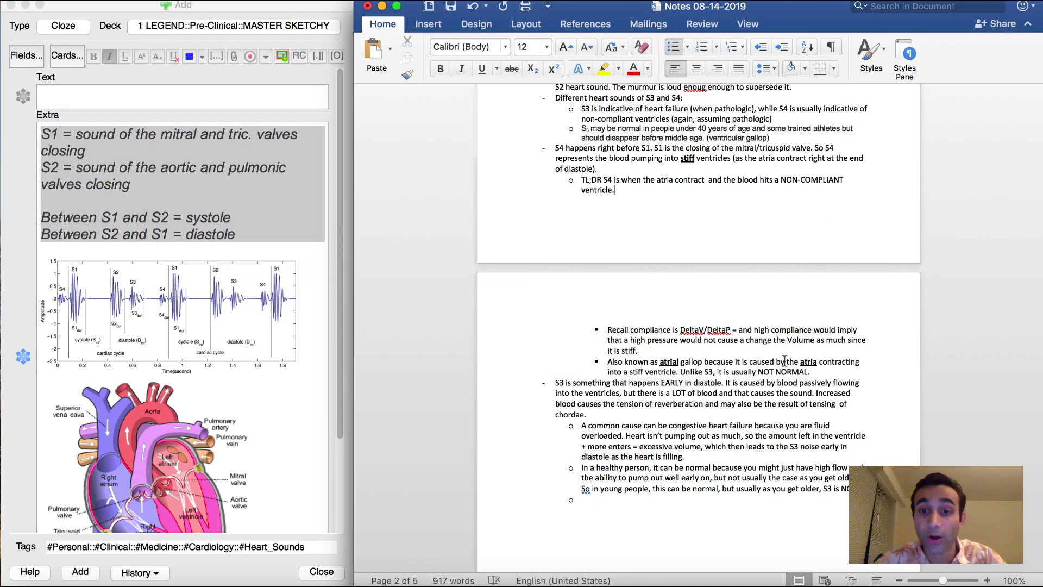
scroll(768, 308, "down", 1)
left_click_drag(606, 308, 651, 332)
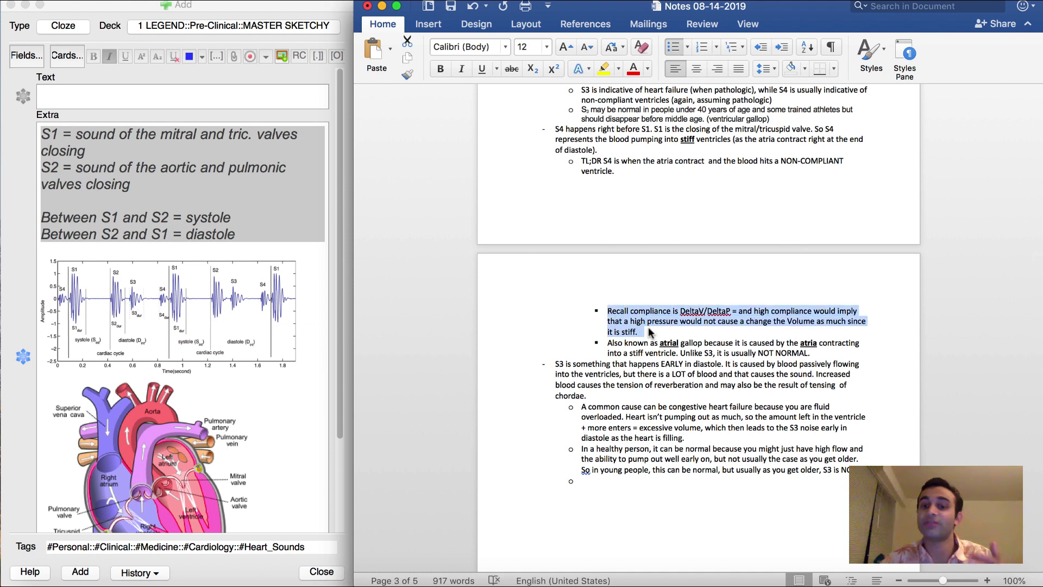
left_click(49, 95)
key("super+v")
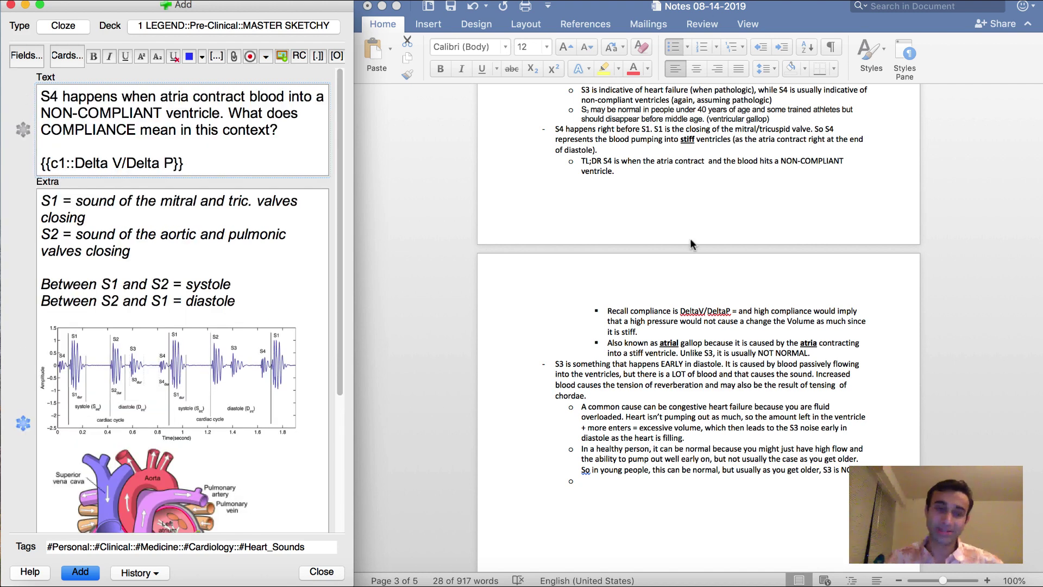
left_click_drag(70, 101, 67, 103)
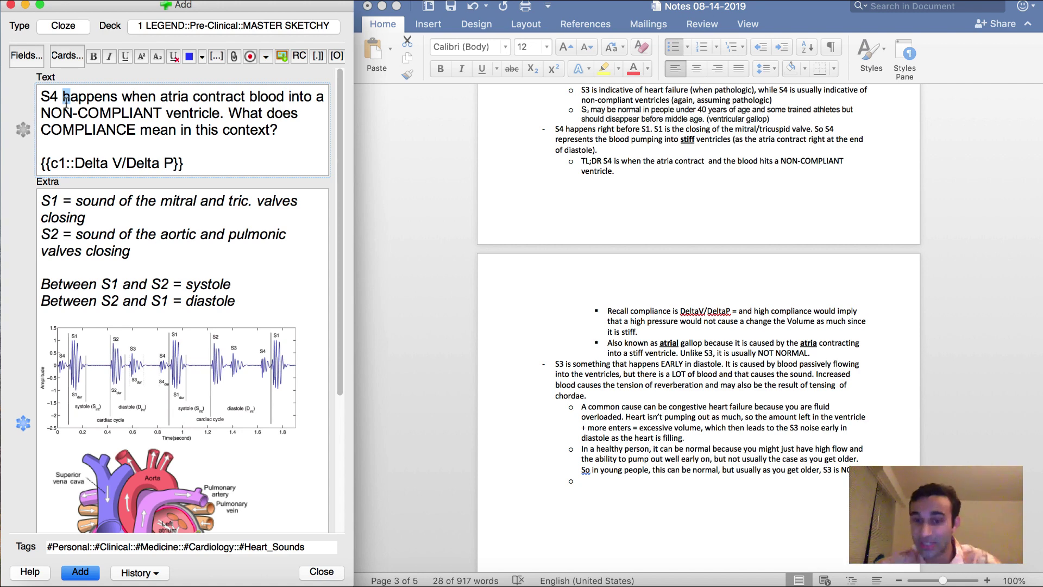
Step: Select the atrial gallop bullet in the Word notes
left_click(805, 338)
left_click(659, 363)
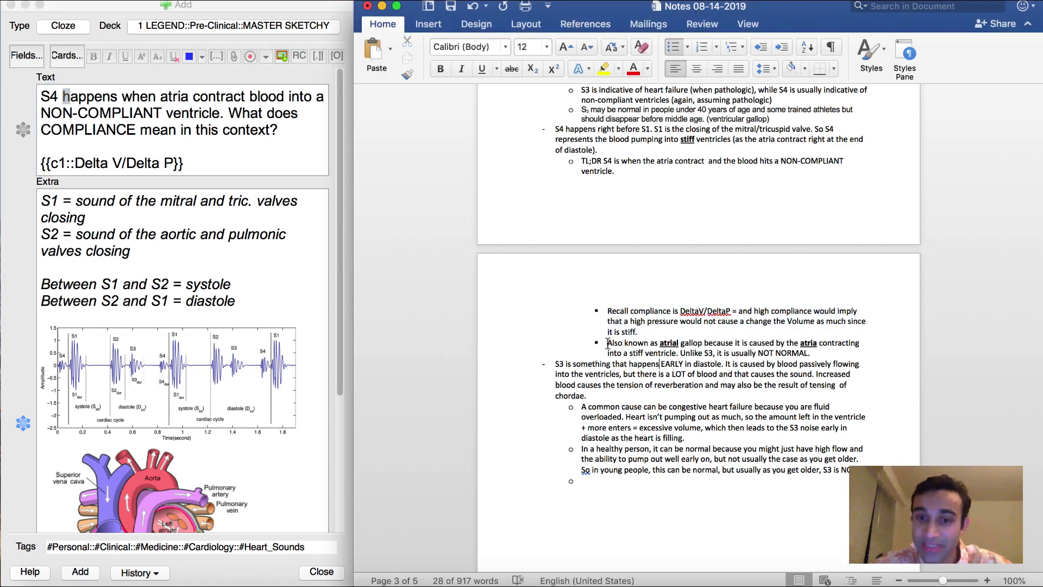
left_click_drag(607, 343, 823, 350)
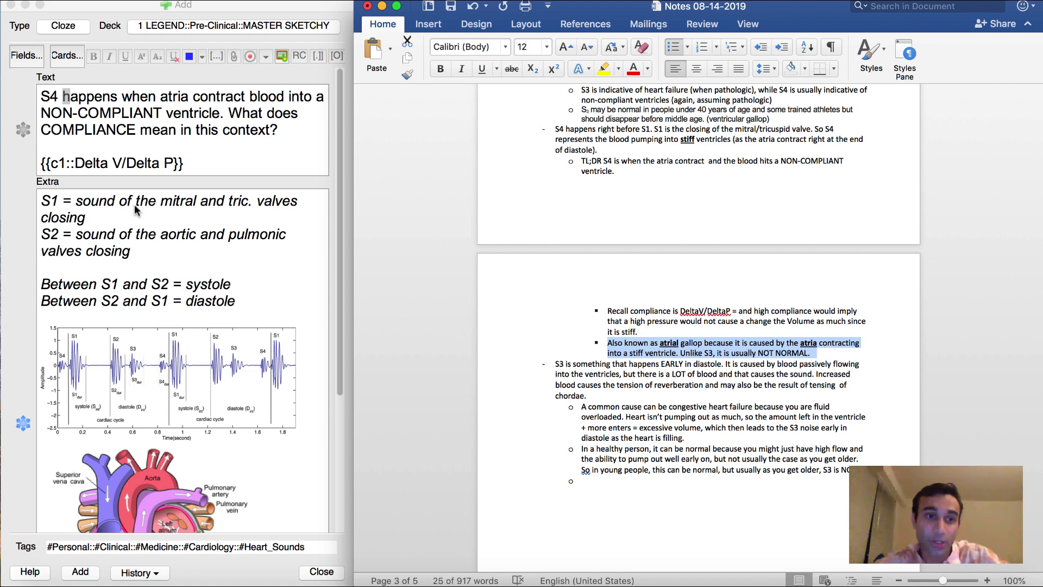
left_click(176, 156)
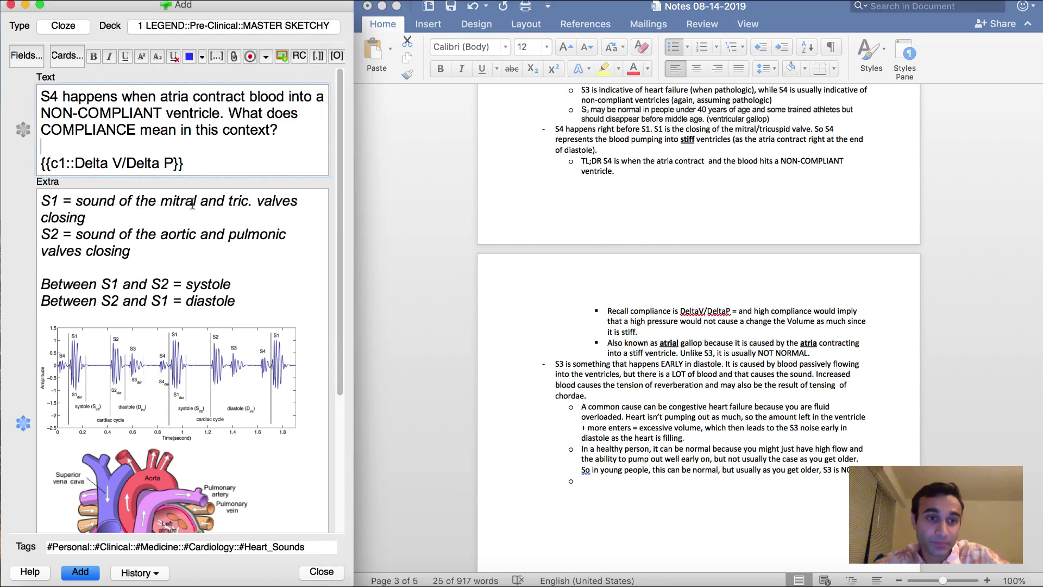
Step: Add the compliance card, then type the question 'S4 is known as an atrial gallop. Why is this?'
left_click(80, 571)
type("S4 ")
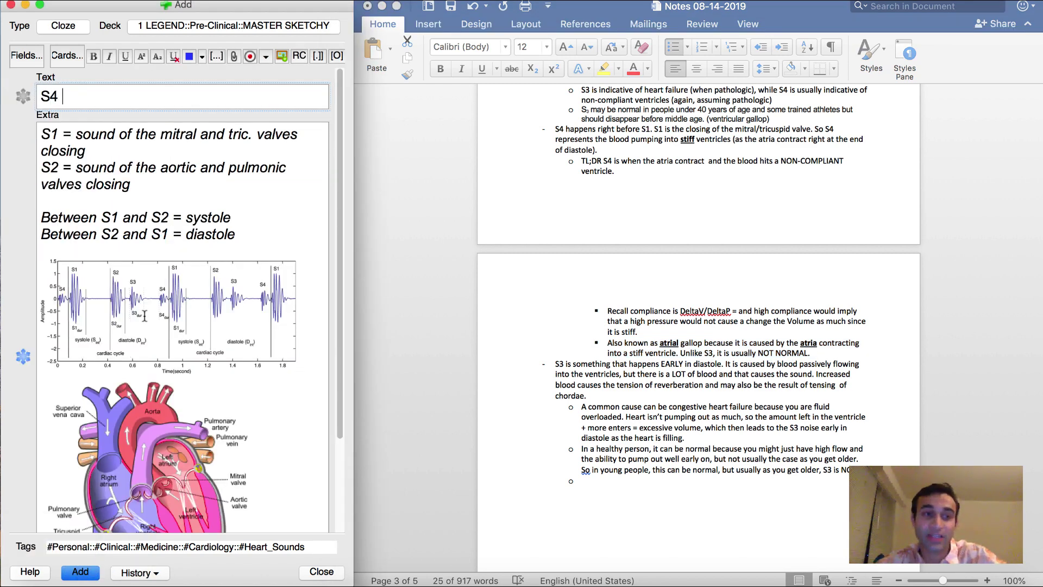
type("is known as an atrial a")
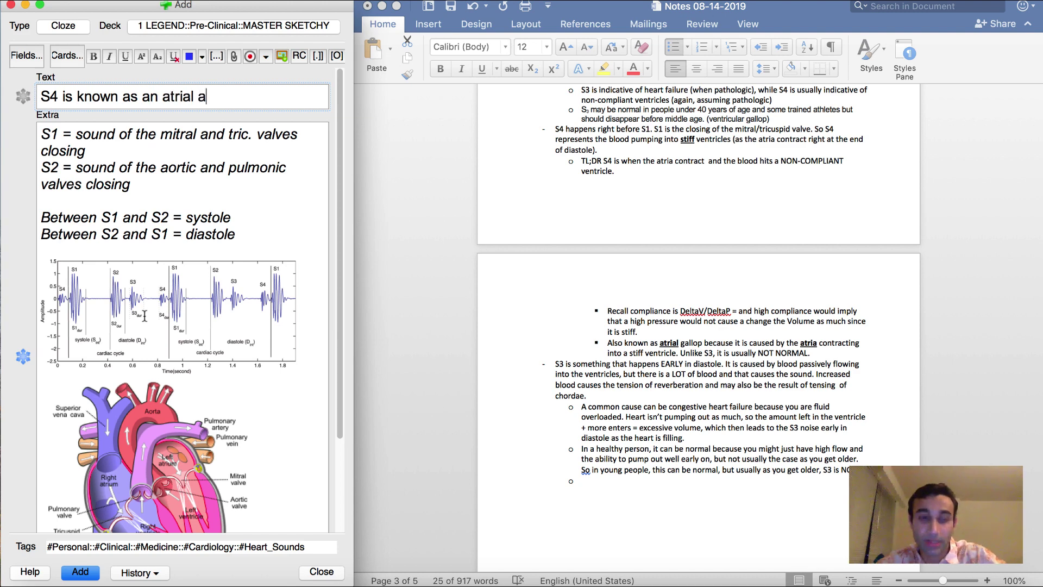
key("BackSpace")
type("gallop.")
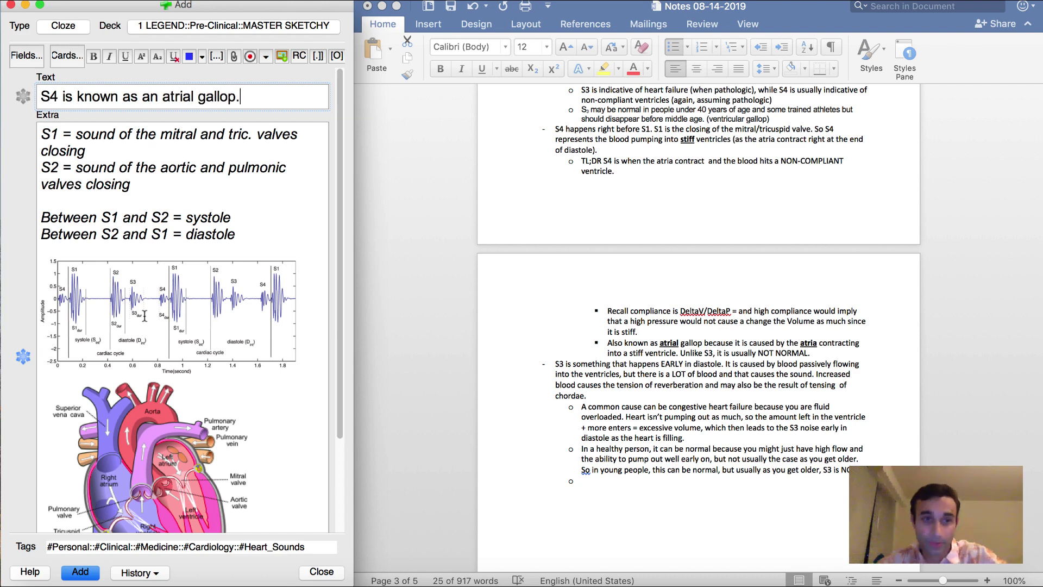
type(" Why is this?")
key("Return")
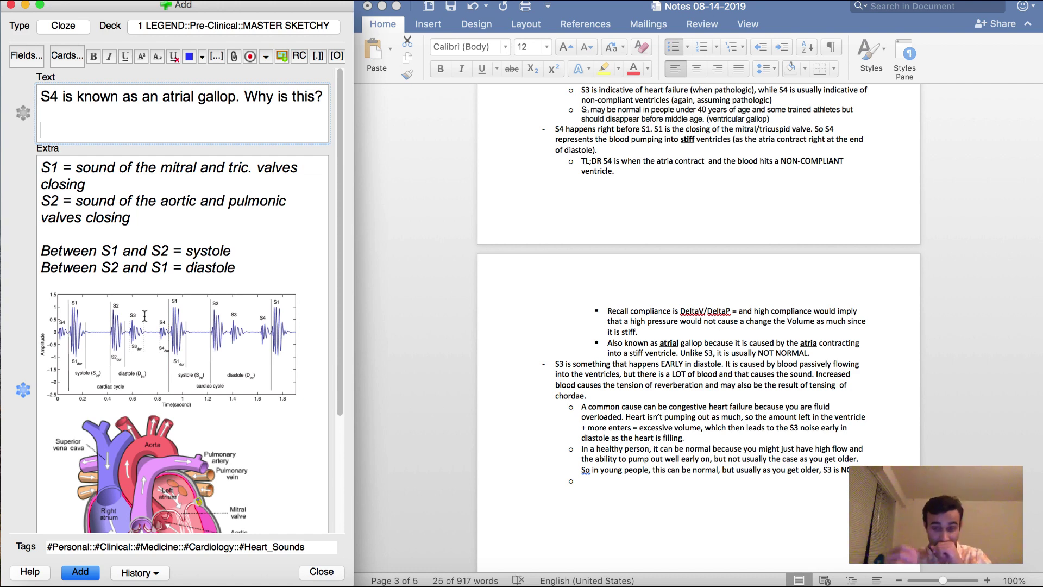
Step: Copy the Word explanation from 'because' to 'NOT NORMAL.' below the question, undoing the duplicate paste
triple_click(753, 345)
left_click(719, 350)
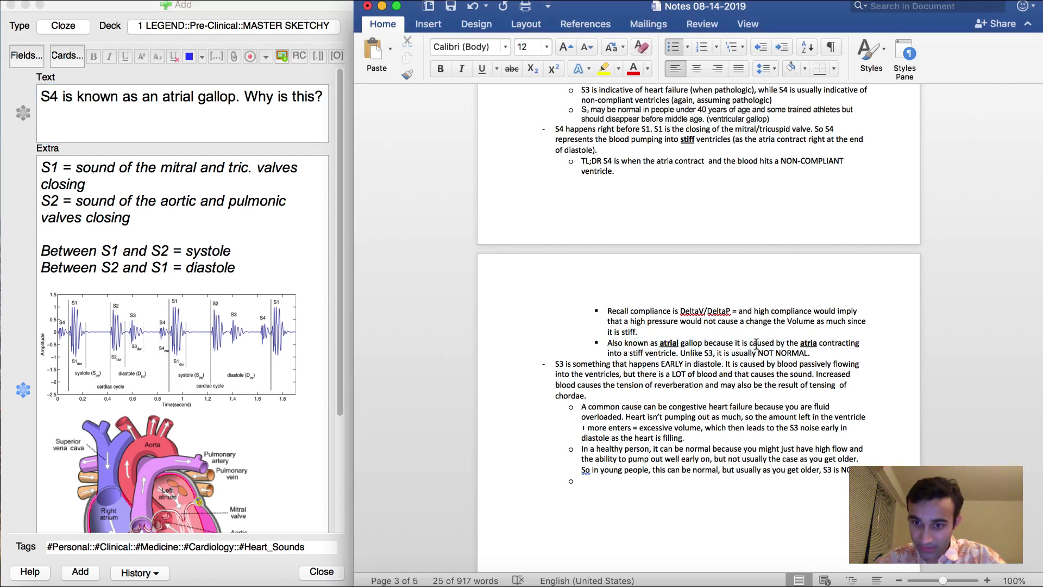
left_click_drag(705, 343, 817, 353)
key("super+c")
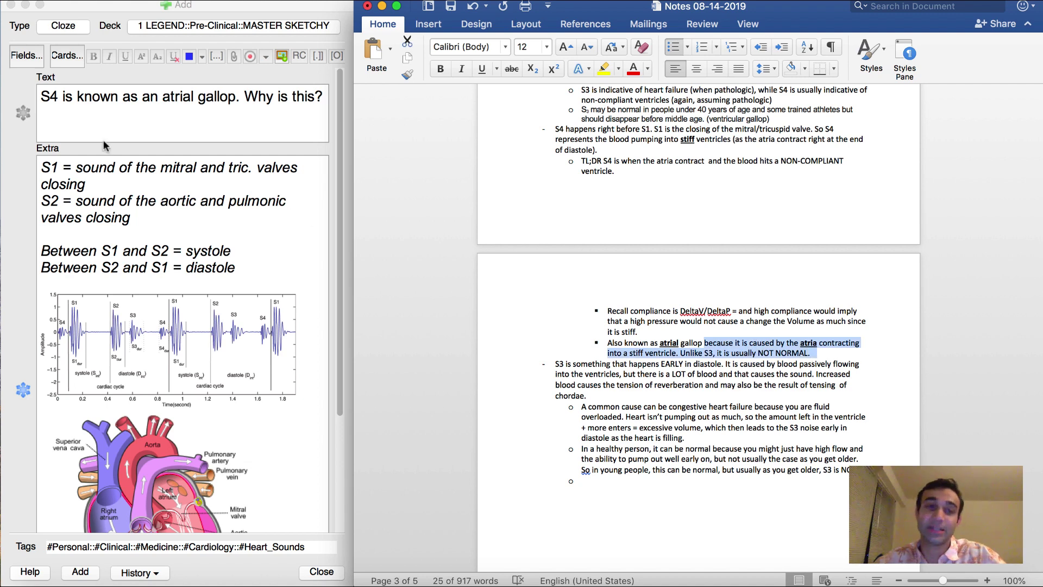
left_click(105, 143)
key("Return")
key("Return")
key("super+v")
left_click(101, 131)
key("super+v")
key("super+z")
Step: Delete the 'Unlike S3' sentence, make the explanation a cloze, and bold and underline 'atria'
left_click_drag(140, 163, 11, 130)
key("BackSpace")
key("super+shift+c")
left_click_drag(253, 131, 291, 132)
key("super+b")
key("super+u")
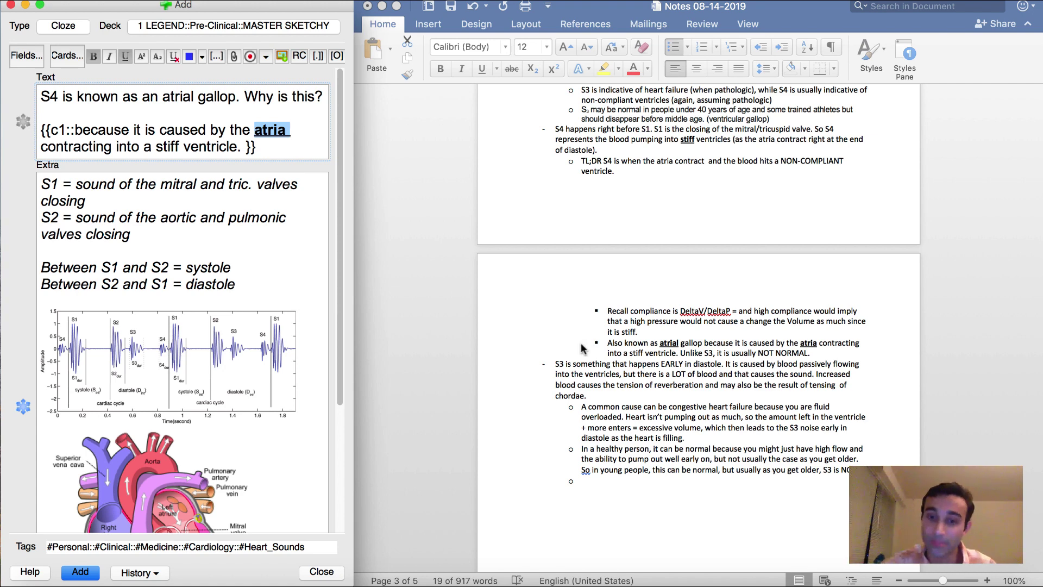
Step: Reread the 'Unlike S3, it is usually NOT NORMAL.' sentence in Word, then return to Text
scroll(573, 363, "down", 5)
scroll(573, 363, "down", 1)
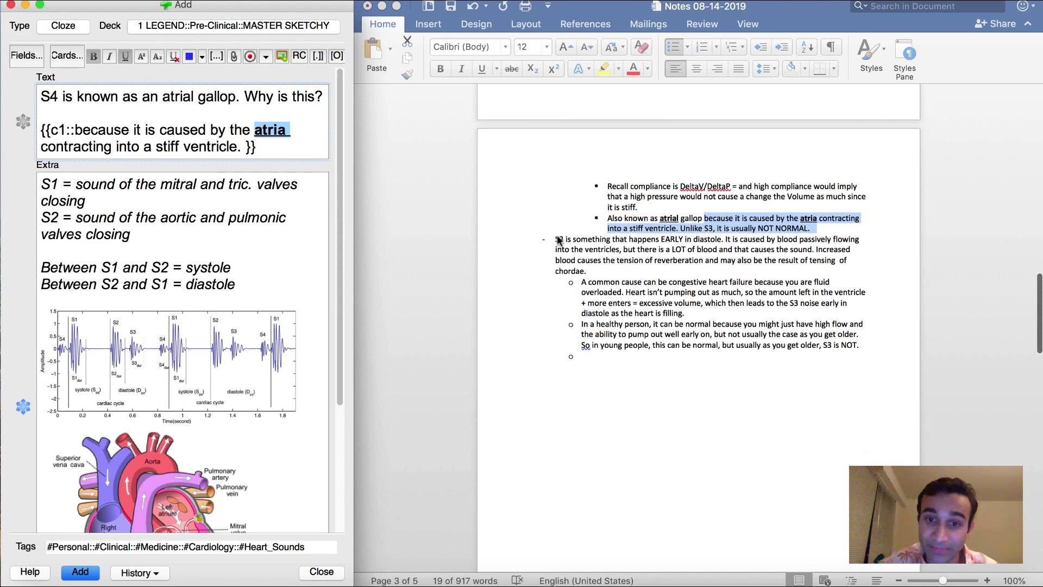
left_click(555, 239)
left_click_drag(555, 239, 741, 235)
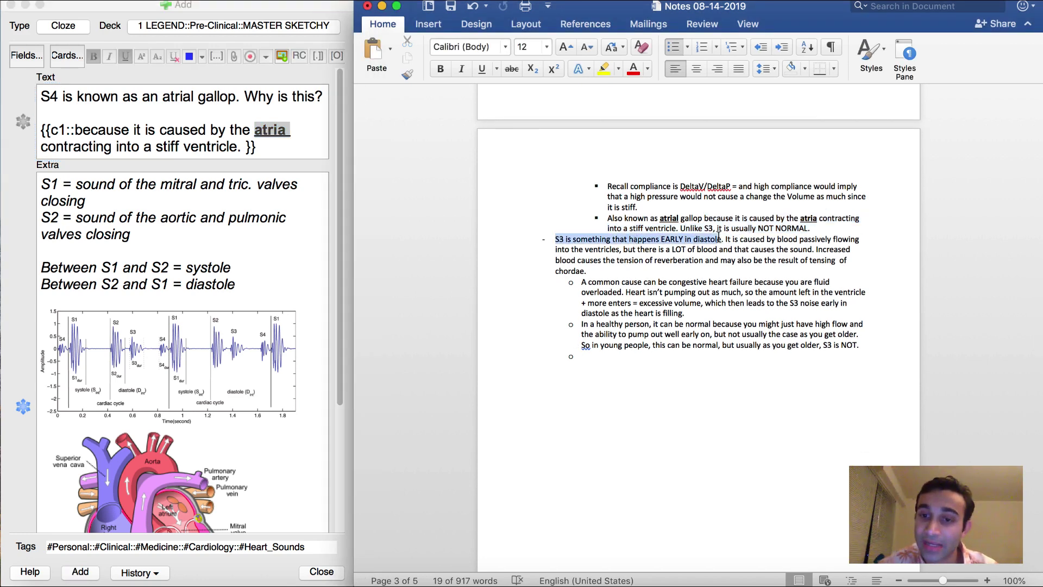
left_click(744, 228)
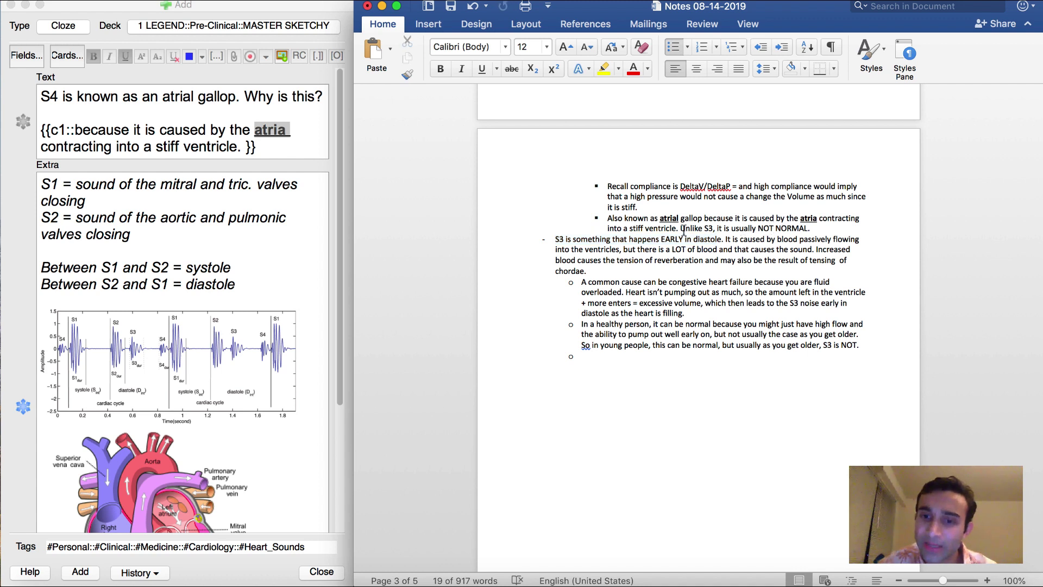
left_click_drag(680, 228, 819, 228)
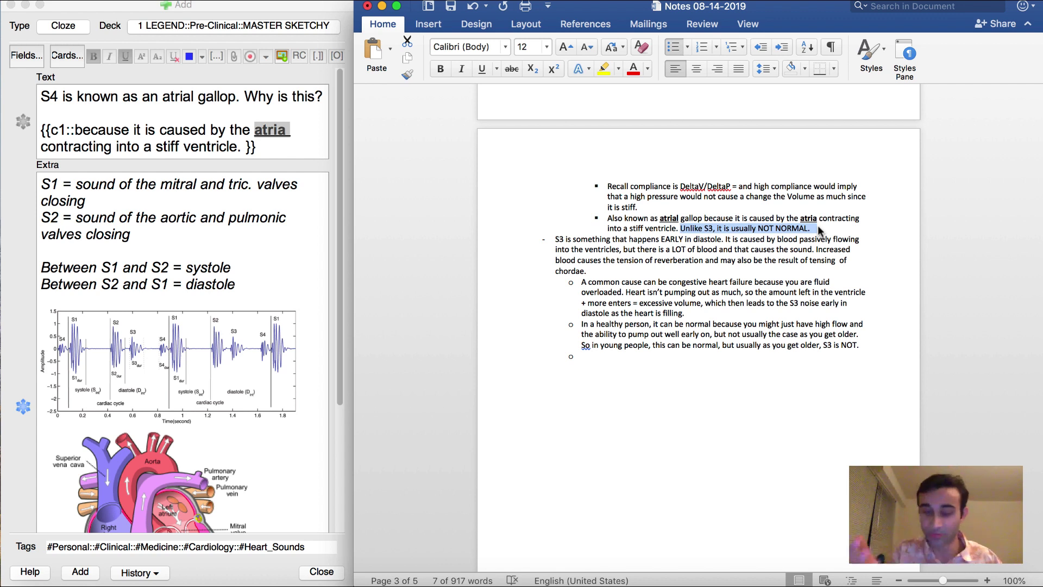
left_click(674, 290)
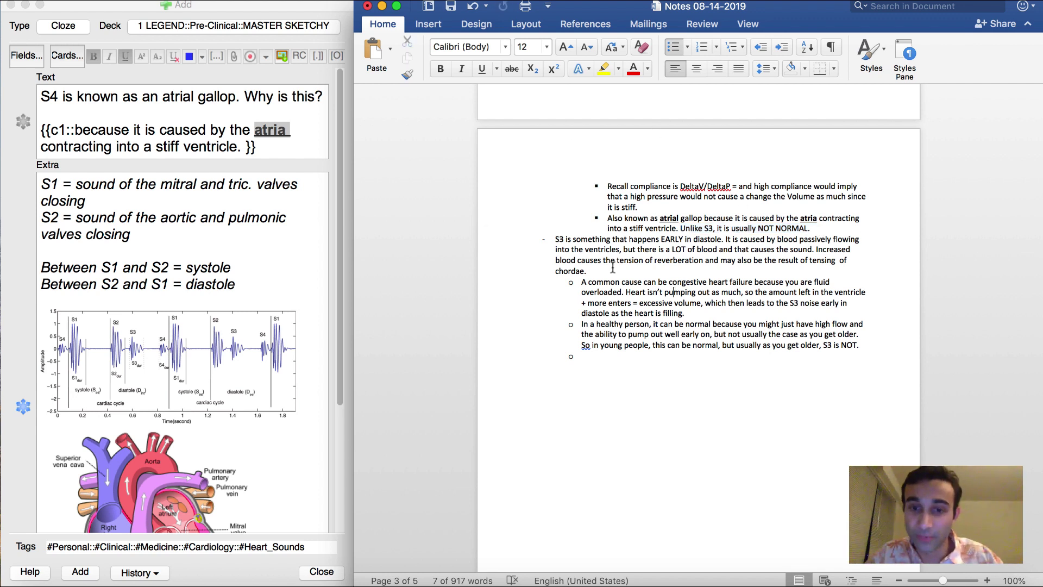
left_click(269, 153)
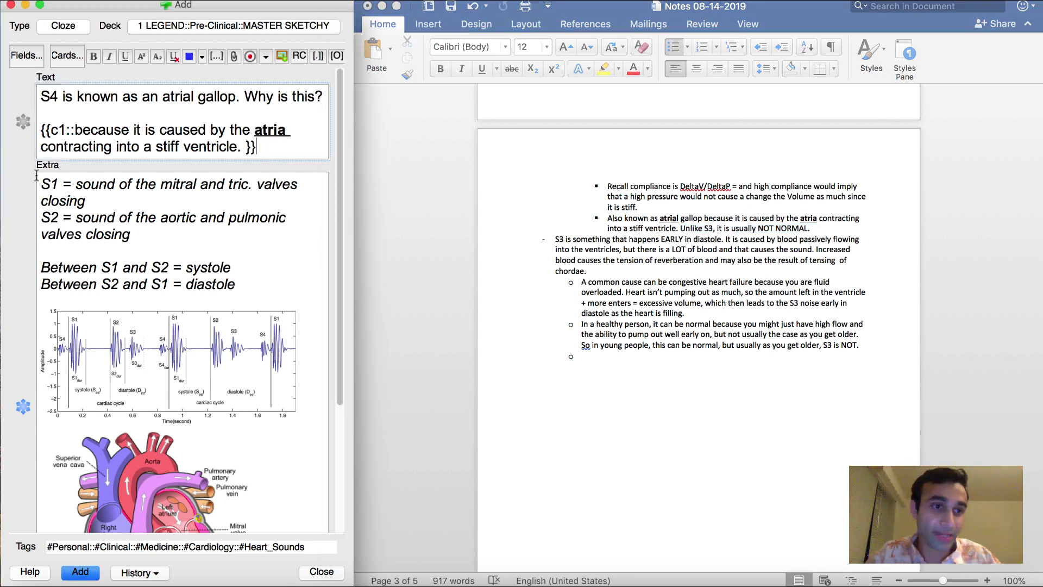
Step: Add the S4 card, then select the Word sentence saying S3 happens early in diastole
left_click(81, 572)
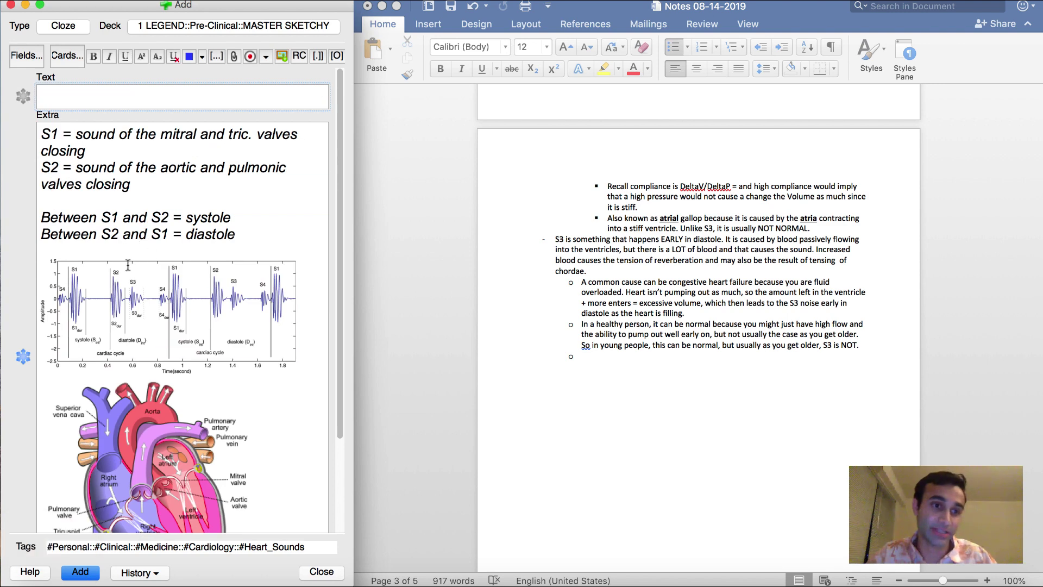
scroll(98, 321, "down", 3)
scroll(98, 321, "up", 3)
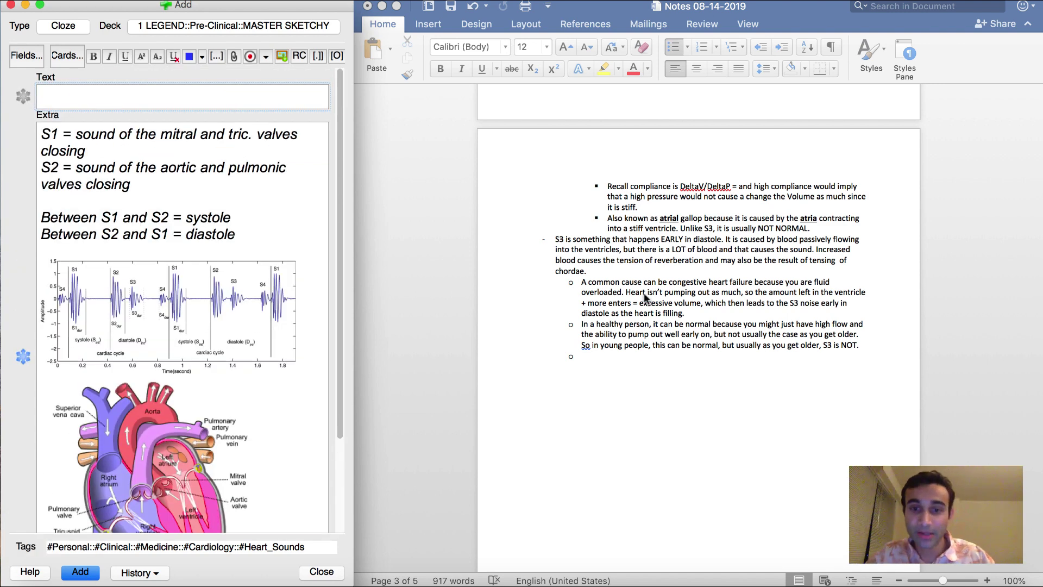
scroll(645, 296, "down", 2)
left_click(631, 250)
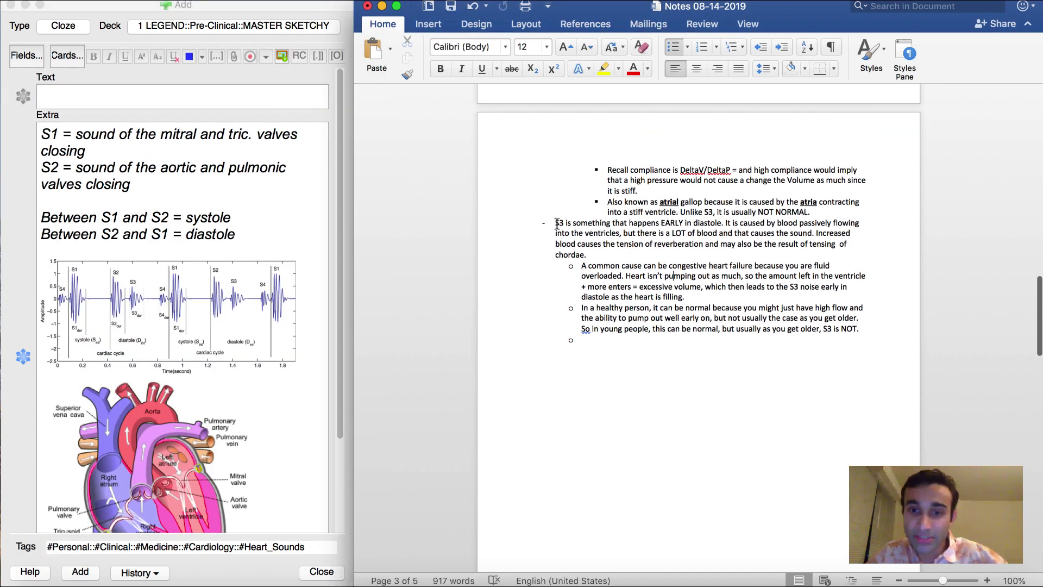
left_click_drag(555, 223, 720, 223)
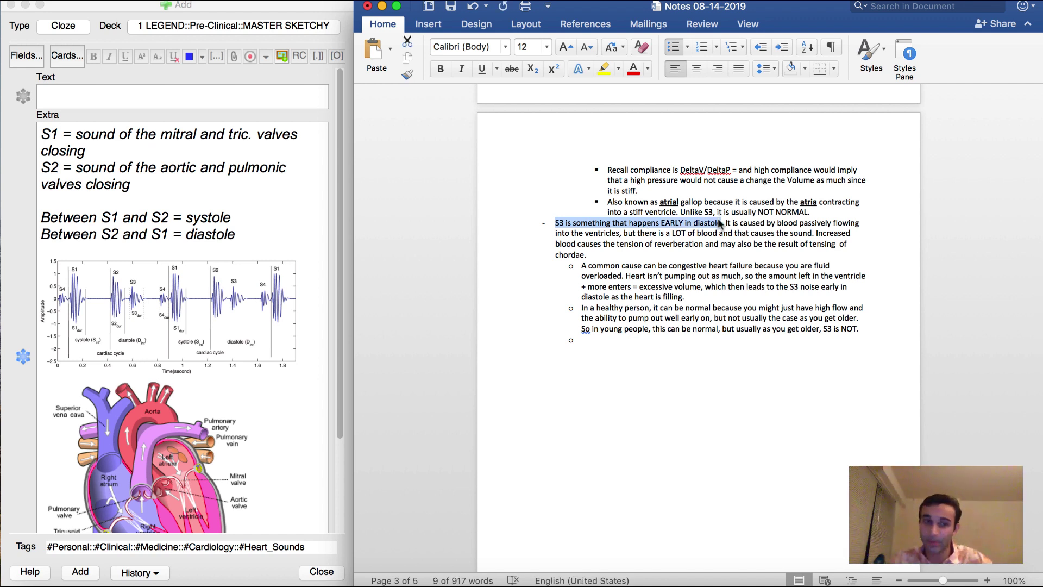
Step: Look at the heart-sound waveform graph, then select the Word sentences explaining what causes S3
left_click(118, 351)
scroll(145, 325, "down", 2)
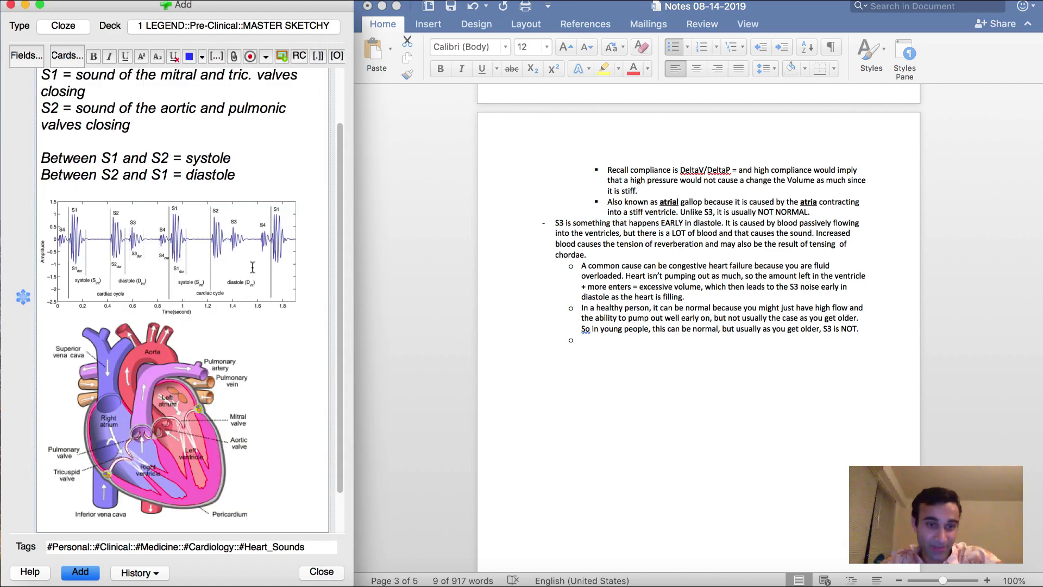
left_click(178, 283)
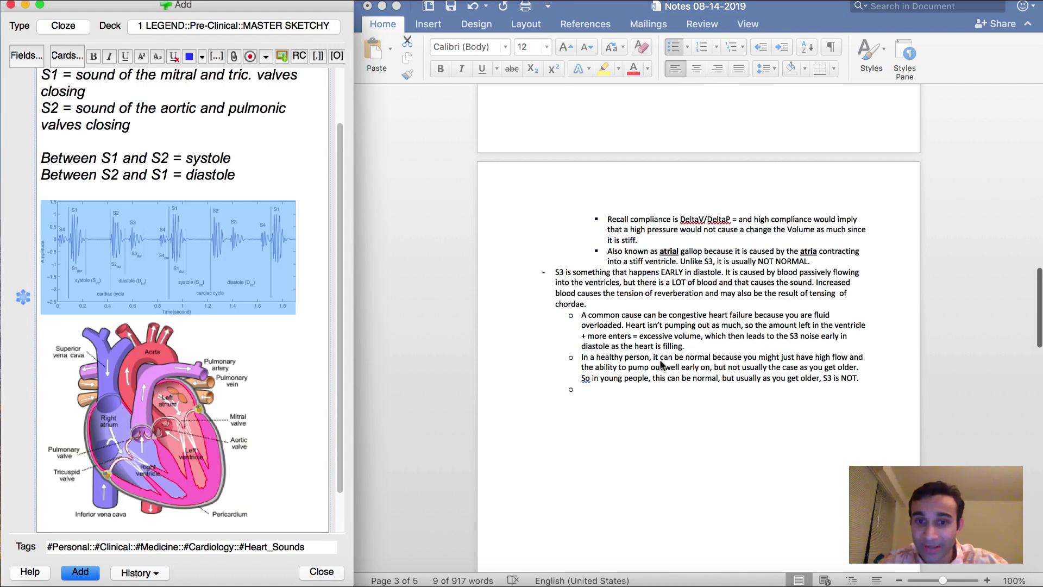
scroll(660, 362, "up", 3)
left_click(670, 330)
left_click_drag(725, 323, 819, 356)
scroll(679, 408, "up", 3)
scroll(270, 278, "up", 2)
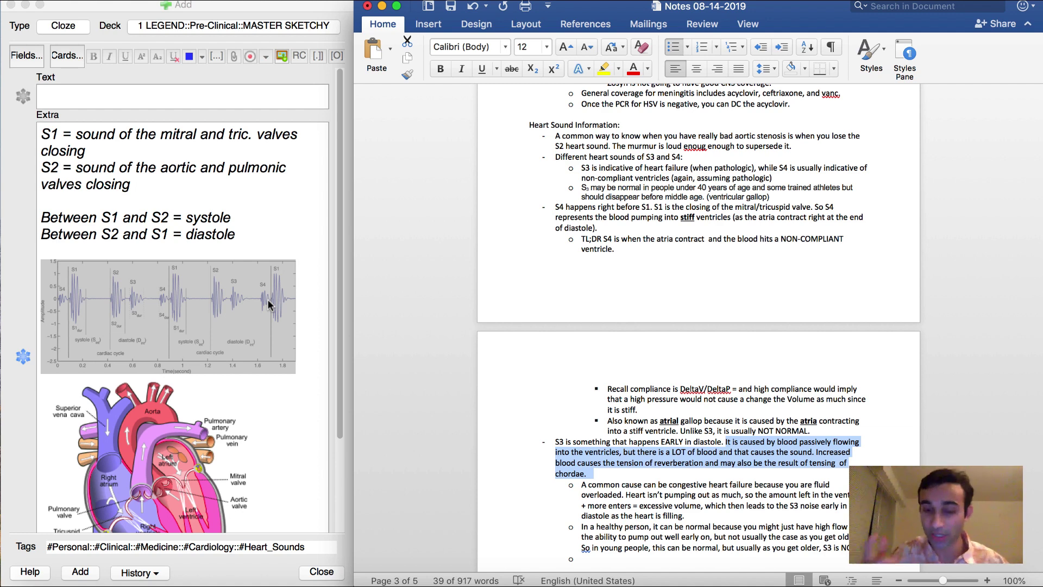
Step: Enter 'What causes the S3 heart sound?' with the blood-rushing-in answer as a c1 cloze
left_click(111, 95)
type("What ")
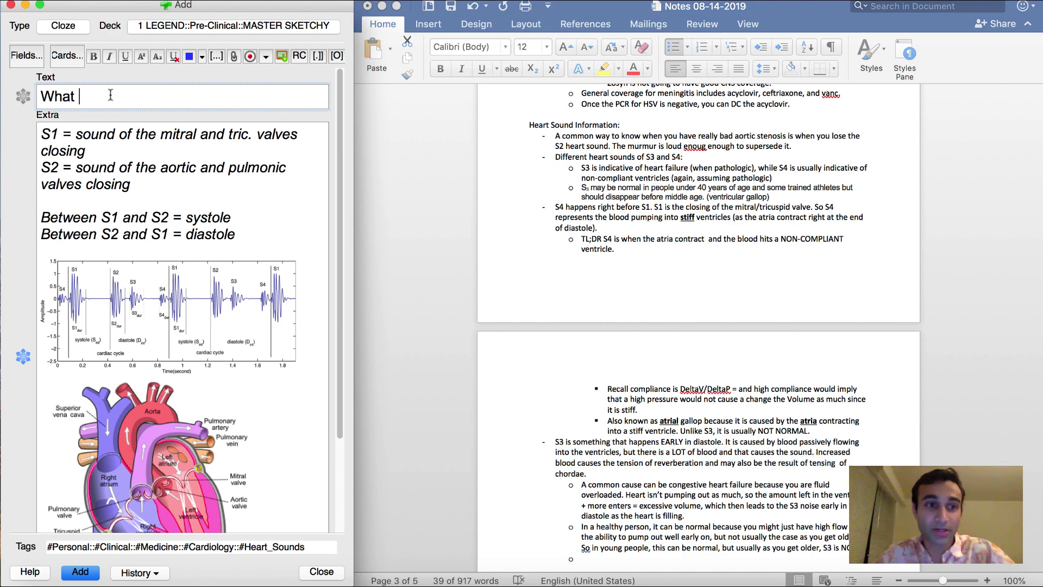
type("causes the S3 hear")
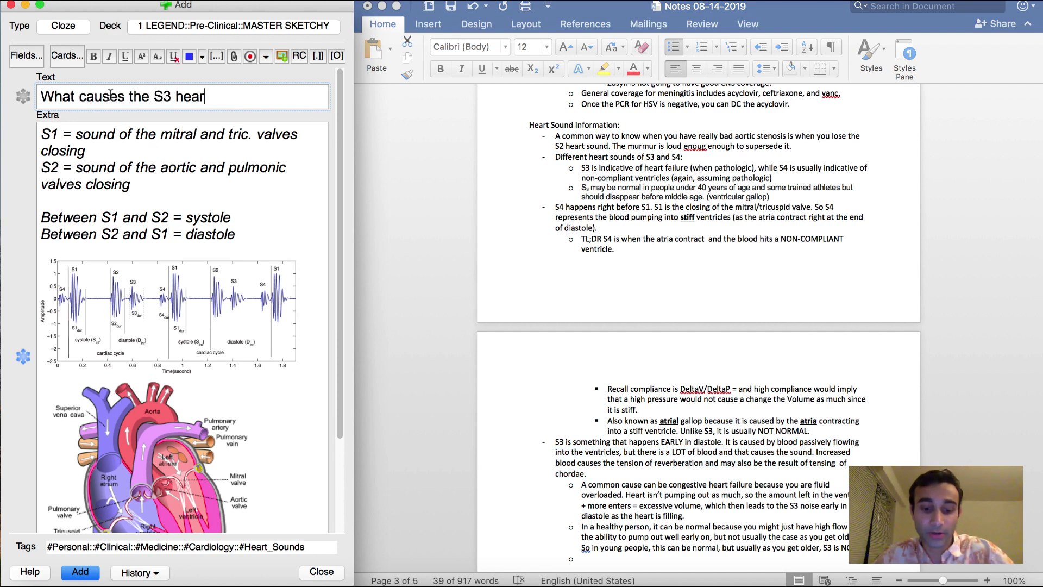
type("t sounds")
key("BackSpace")
type("?")
key("Return")
key("Return")
type("C")
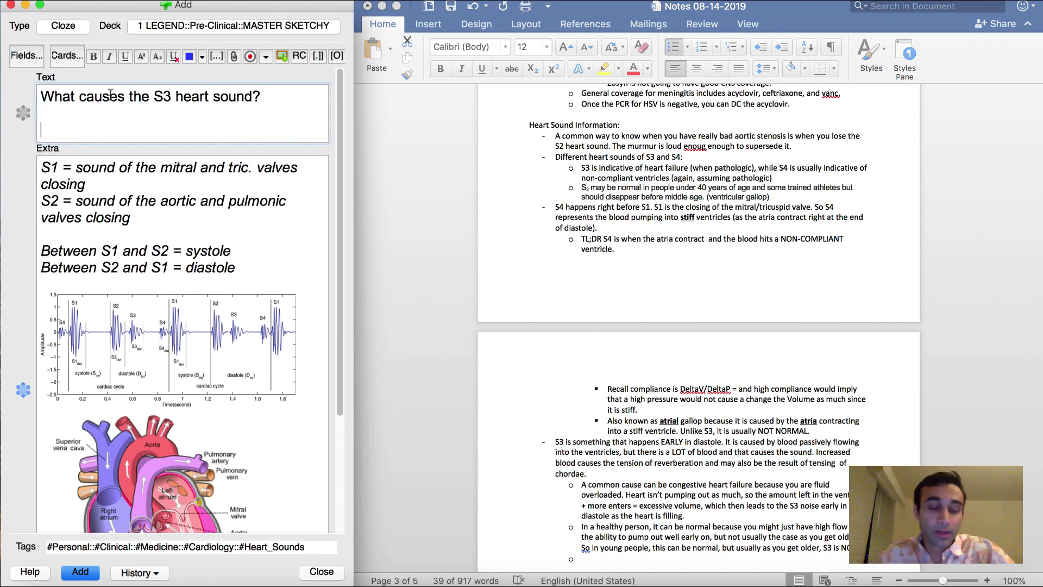
type("aused by the fact t")
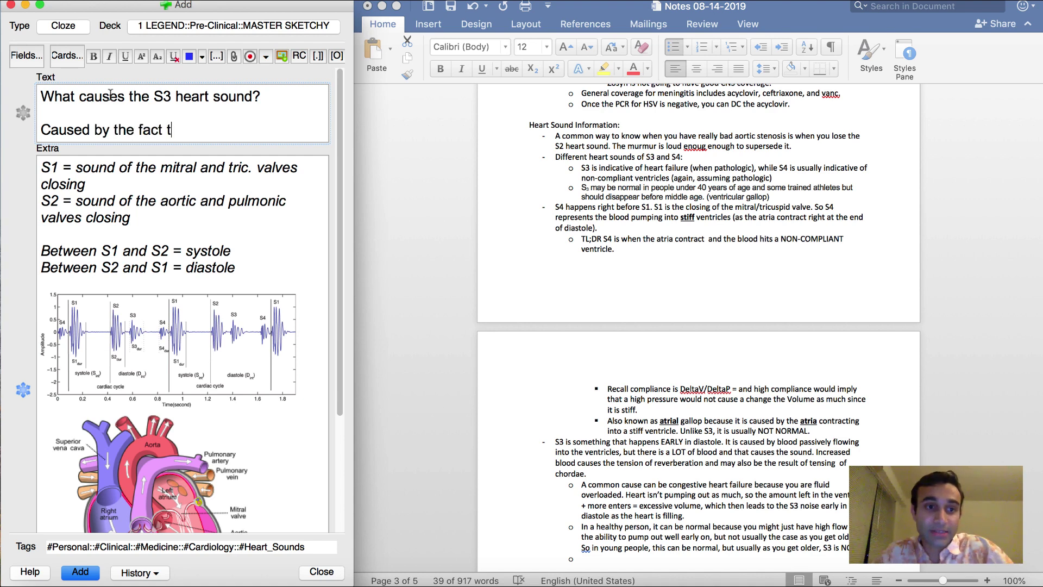
type("hat a LOT of ")
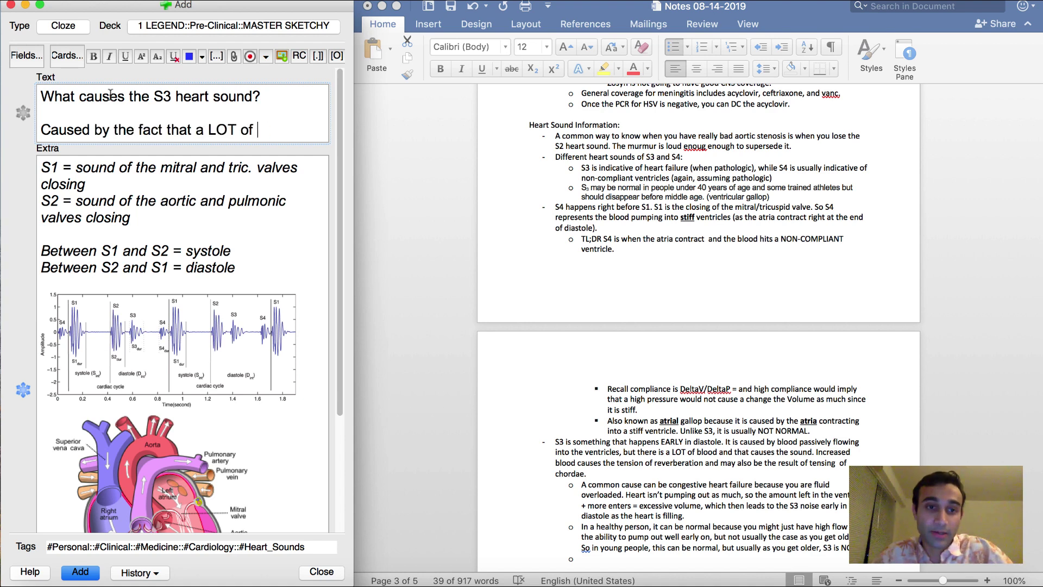
type("blood comes in ri")
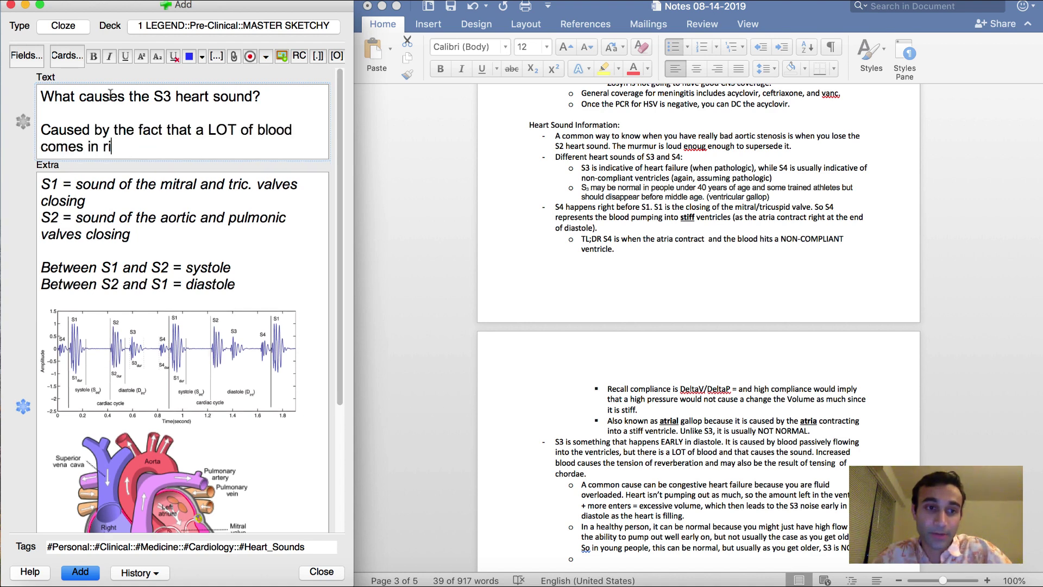
type("ght away as the mitral ")
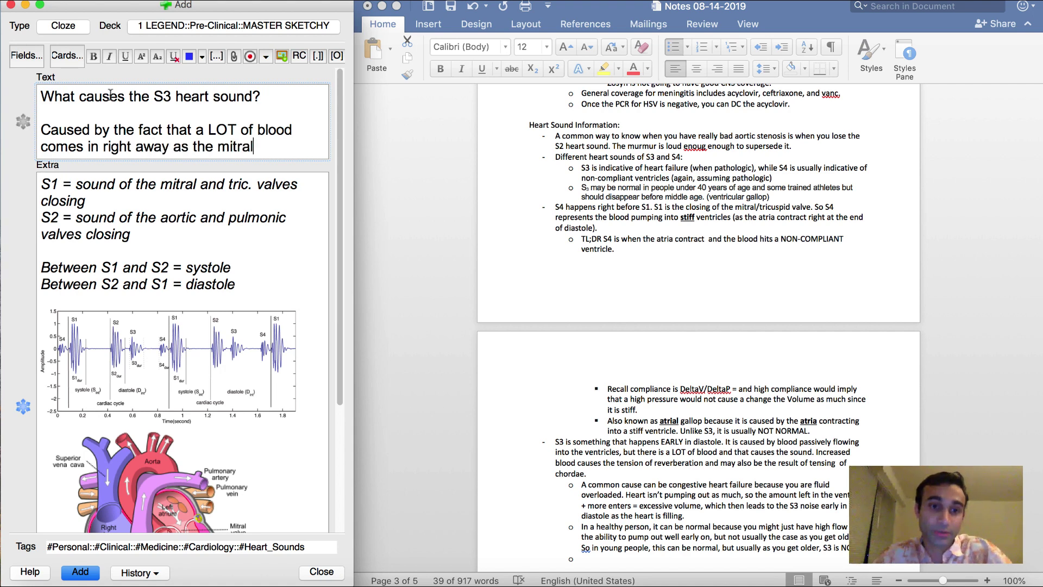
type("and tricu")
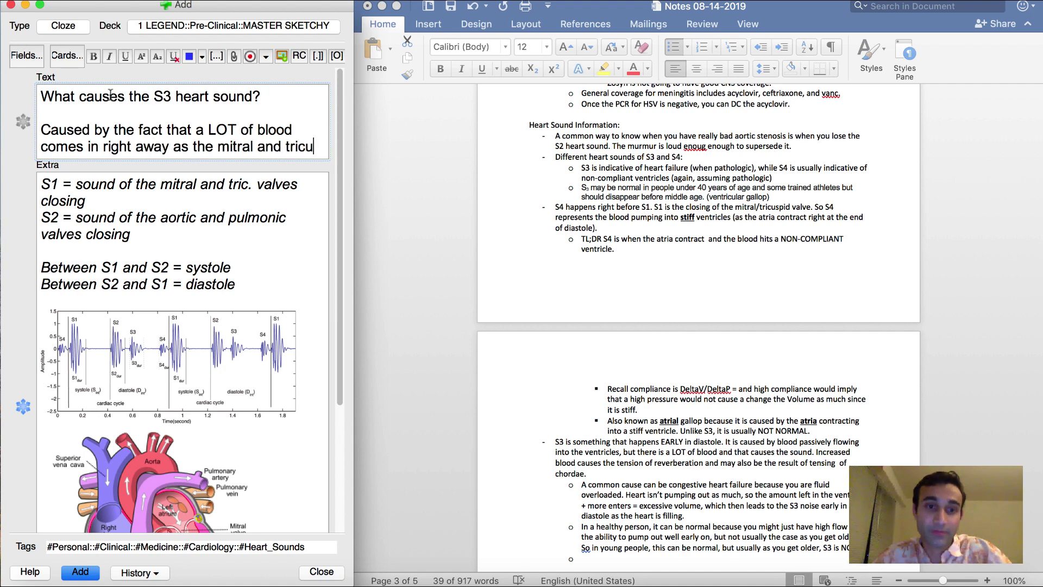
type("p. valves open")
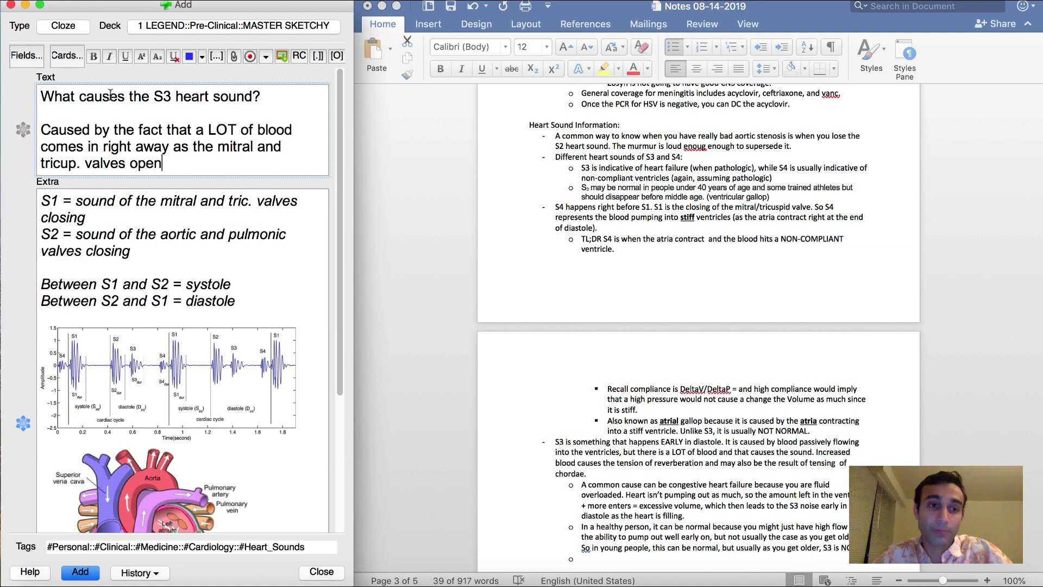
left_click(40, 130, "shift")
key("super+shift+c")
Step: Add a bold underlined Extra line: 'S4, in contrast, was caused by atria CONTRACTING and hitting NON-COMPLIANT ventricles.'
left_click(42, 199)
key("Return")
key("Return")
key("Return")
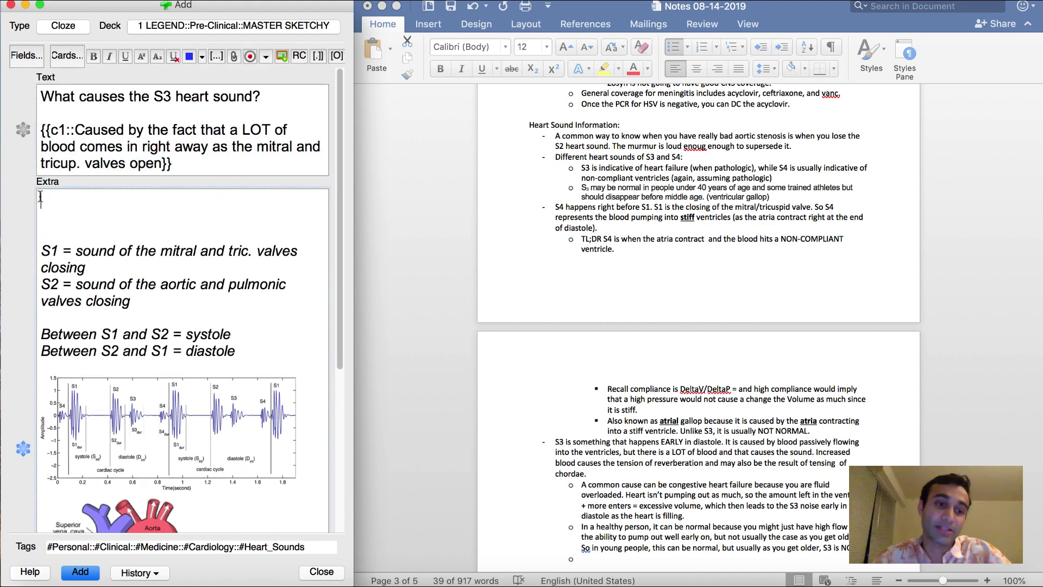
key("super+b")
key("super+u")
type("S4")
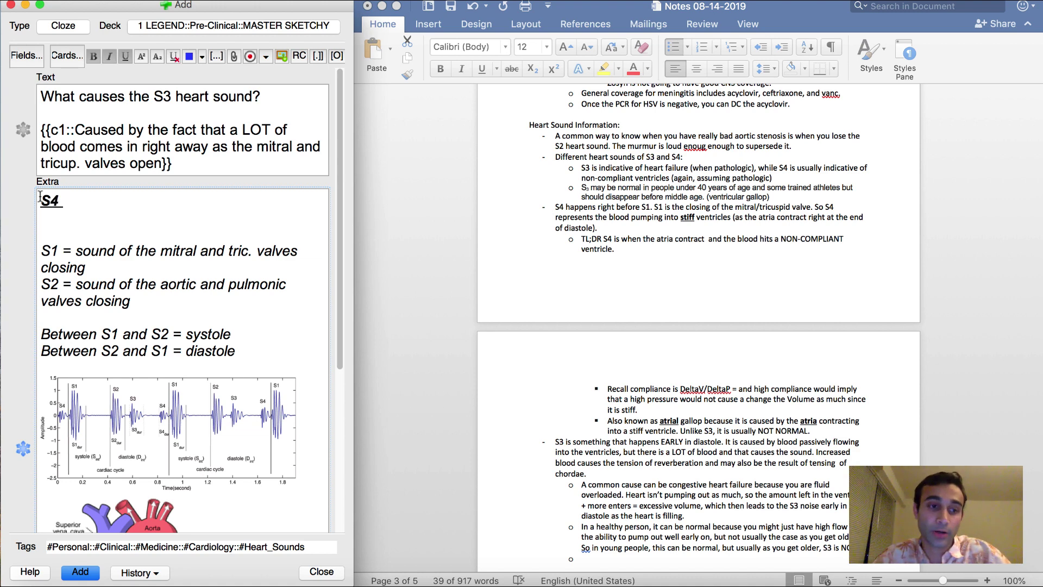
type(", in contrast)")
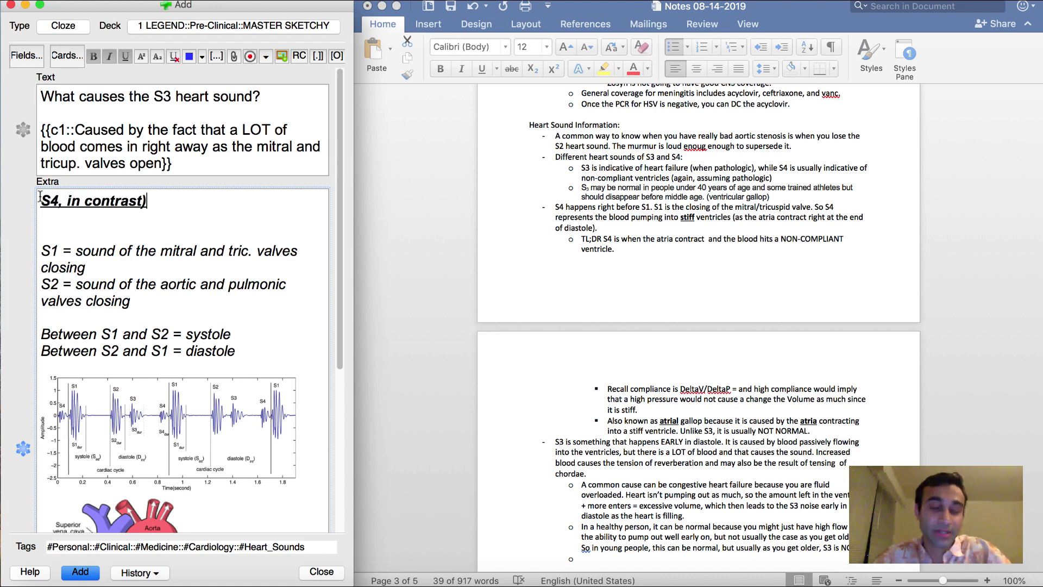
key("BackSpace")
type(", was caused by ")
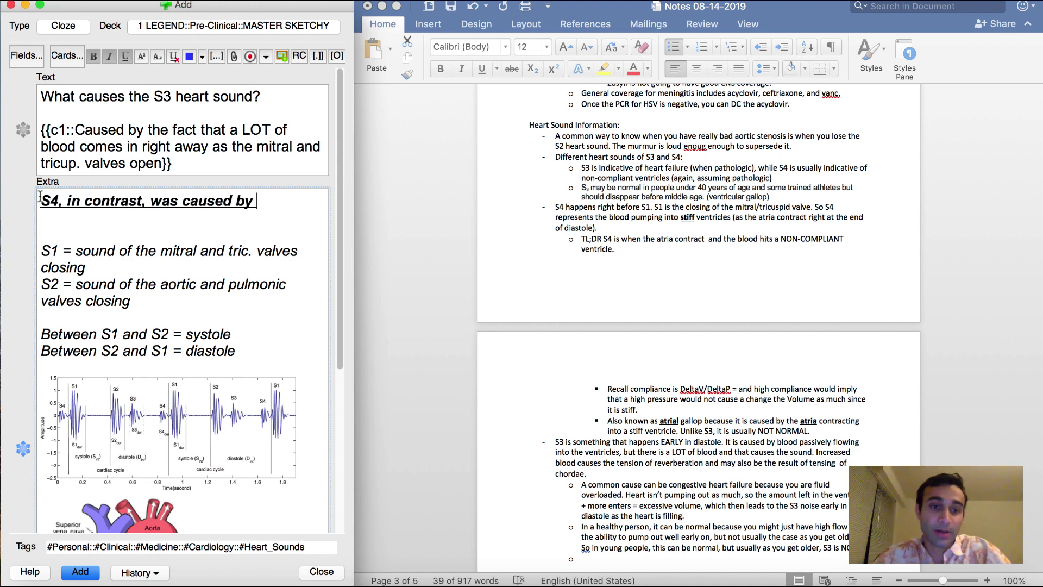
type("atria CONTRAC")
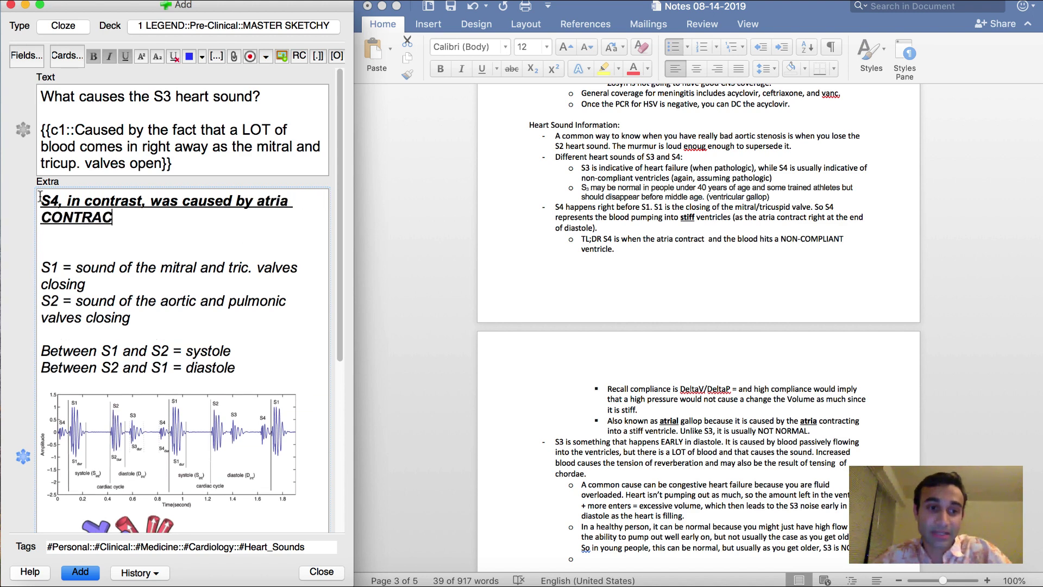
type("TING and hit")
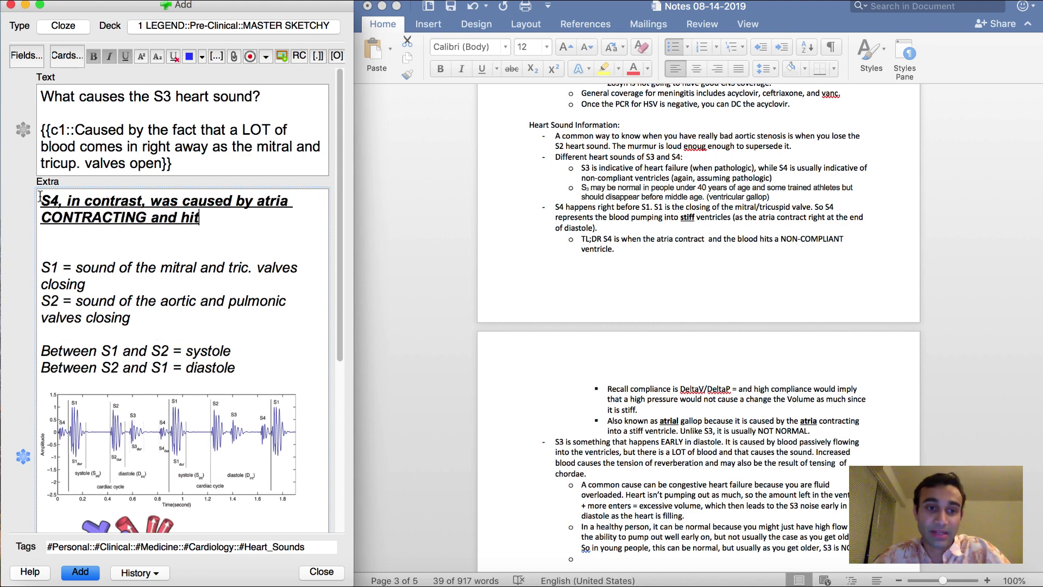
type("ting NON-COMPLIA")
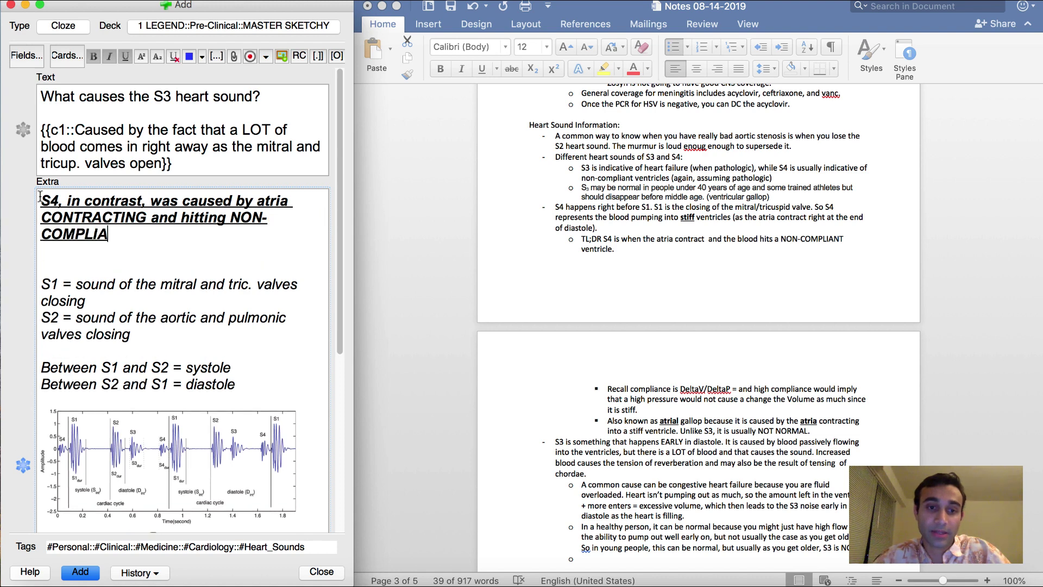
type("NT ventricles.")
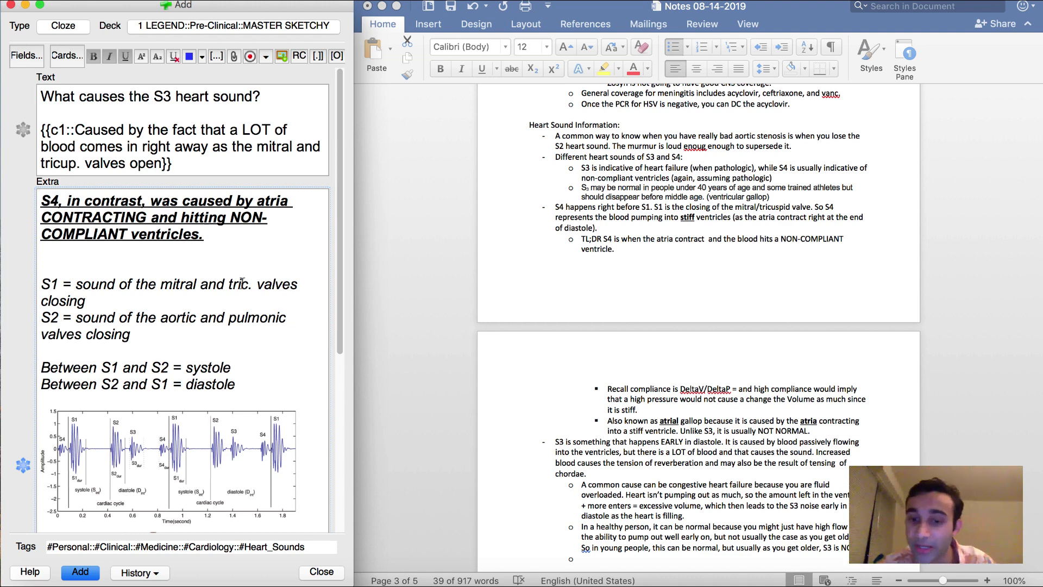
Step: Recheck the cloze answer text against the Word notes
scroll(542, 375, "down", 3)
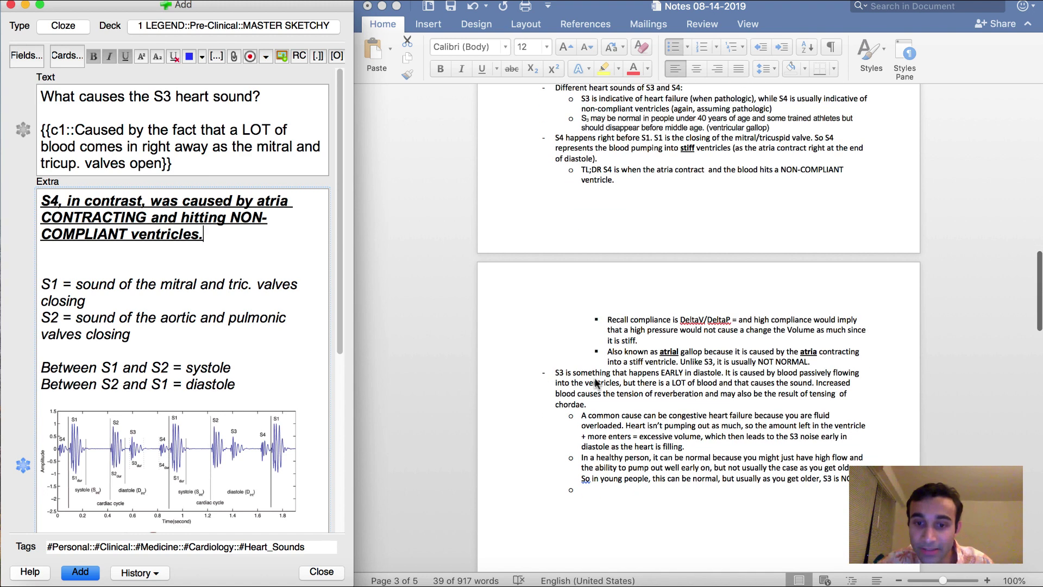
left_click_drag(726, 373, 594, 405)
scroll(690, 387, "down", 1)
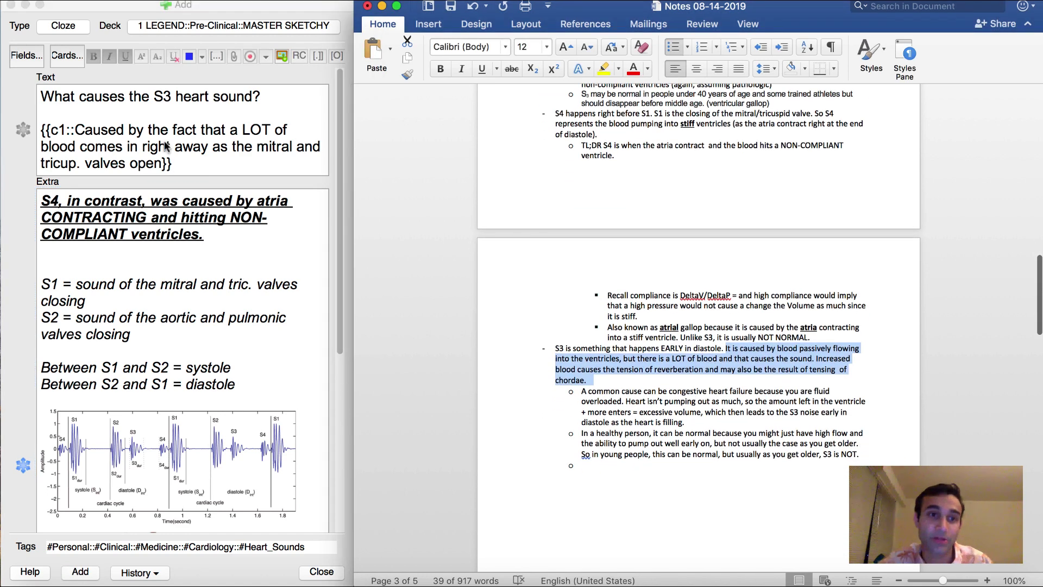
left_click(125, 147)
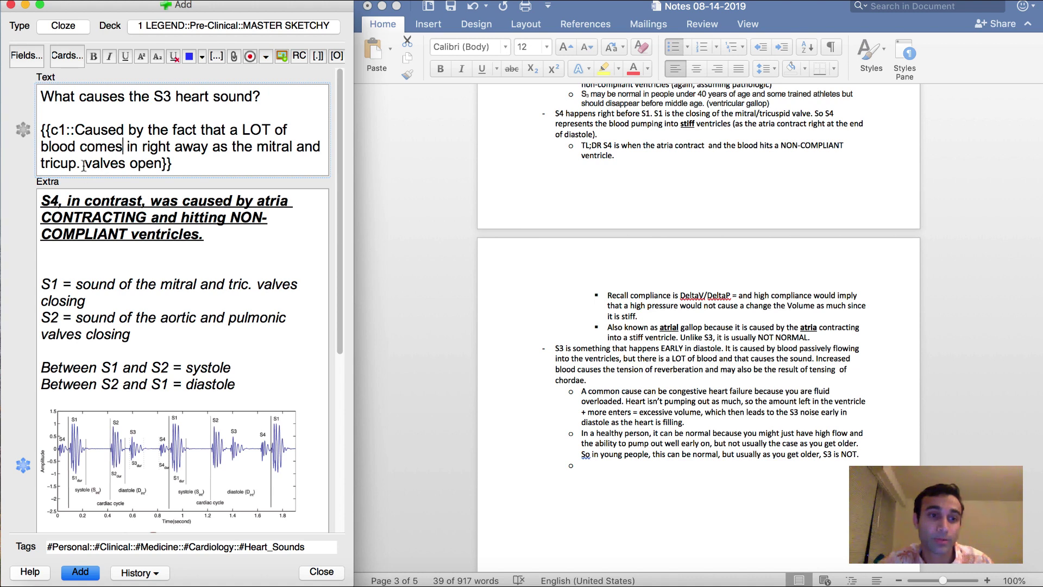
scroll(744, 524, "down", 2)
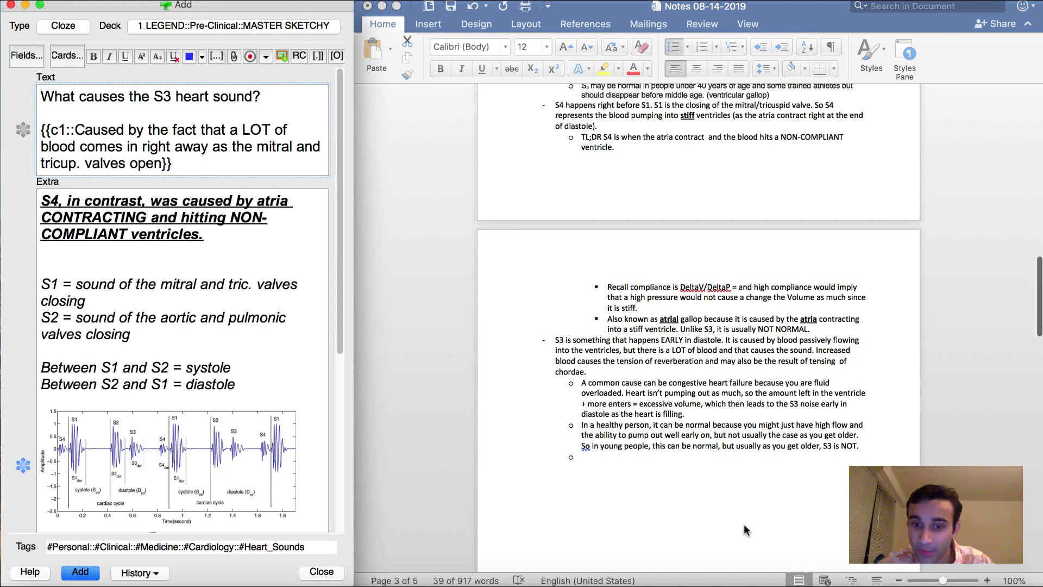
left_click(637, 374)
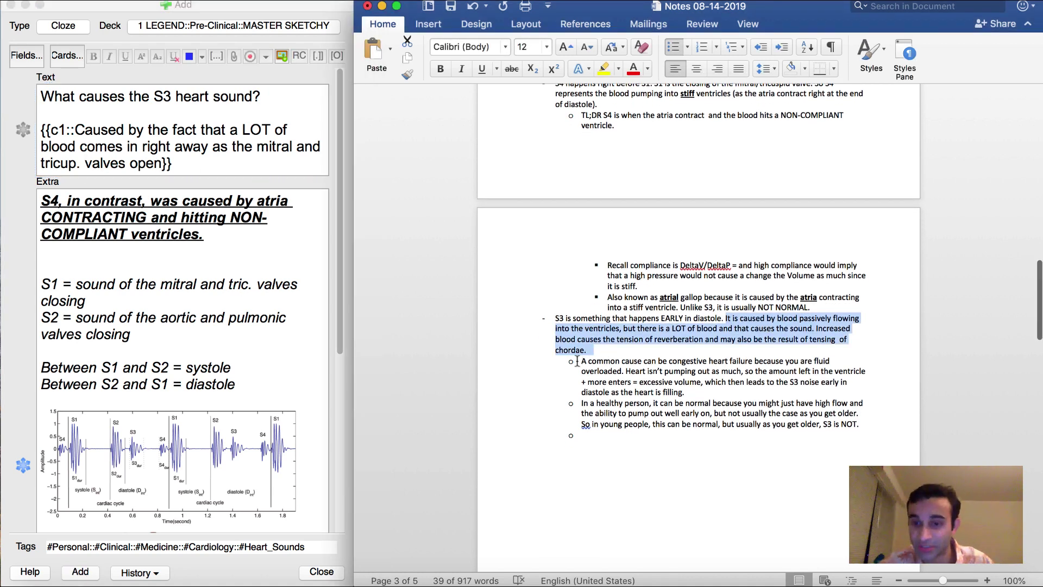
Step: Reread the congestive heart failure and healthy-person bullets in Word, then add the S3-cause note
left_click_drag(581, 361, 770, 373)
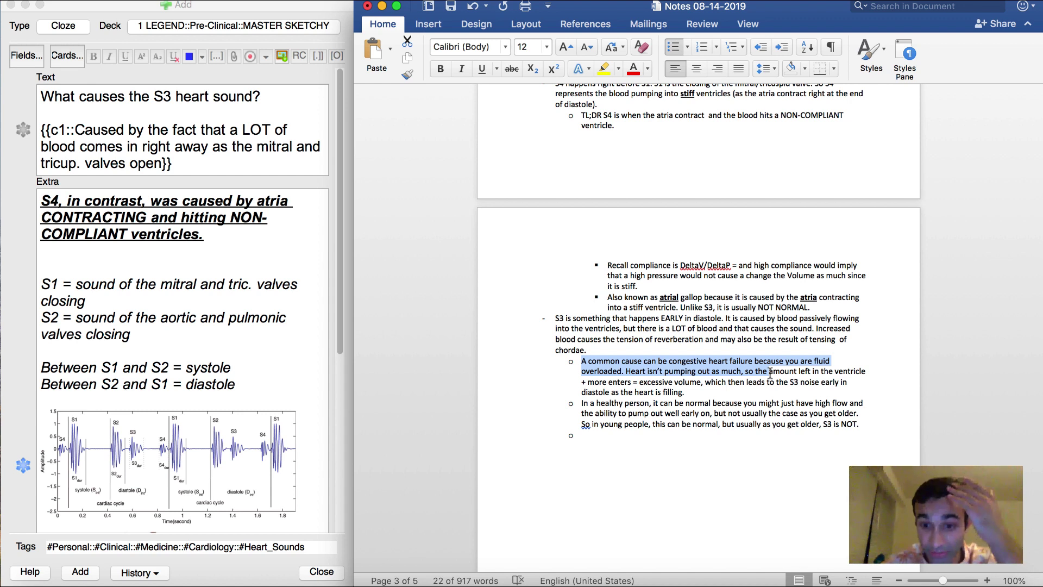
left_click_drag(572, 404, 739, 441)
left_click(740, 444)
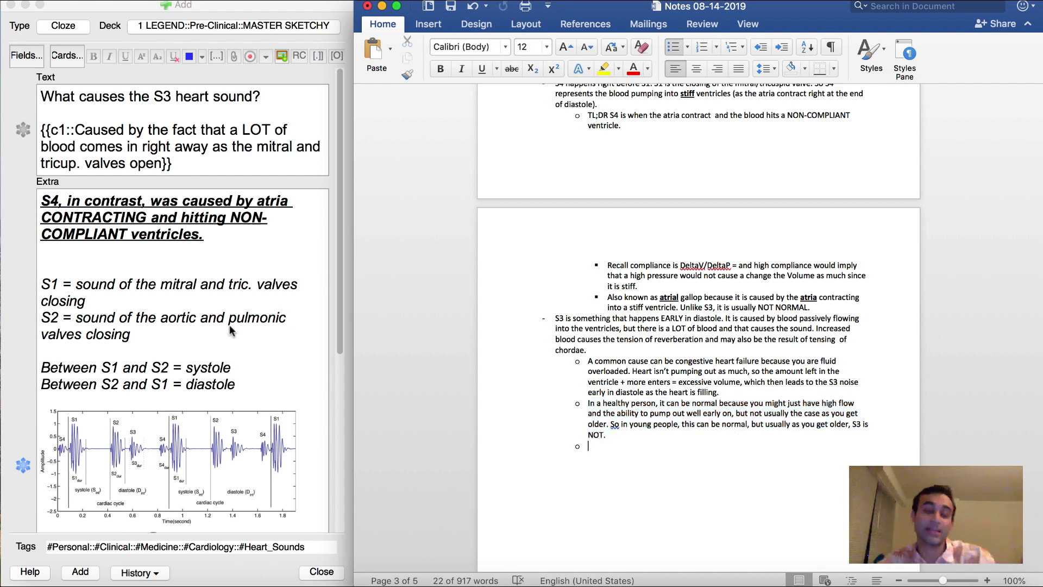
left_click(78, 577)
Step: Type 'S3 can often be heard in patients with heart failure (with decreased ejection fraction). Why is this?'
type("S3 can o")
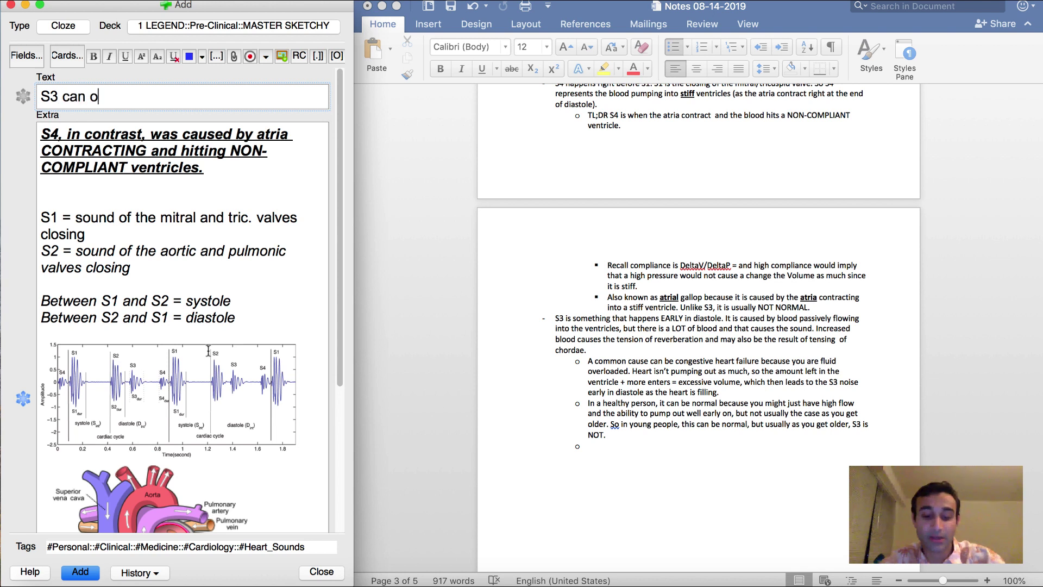
type("ften be heard in pati")
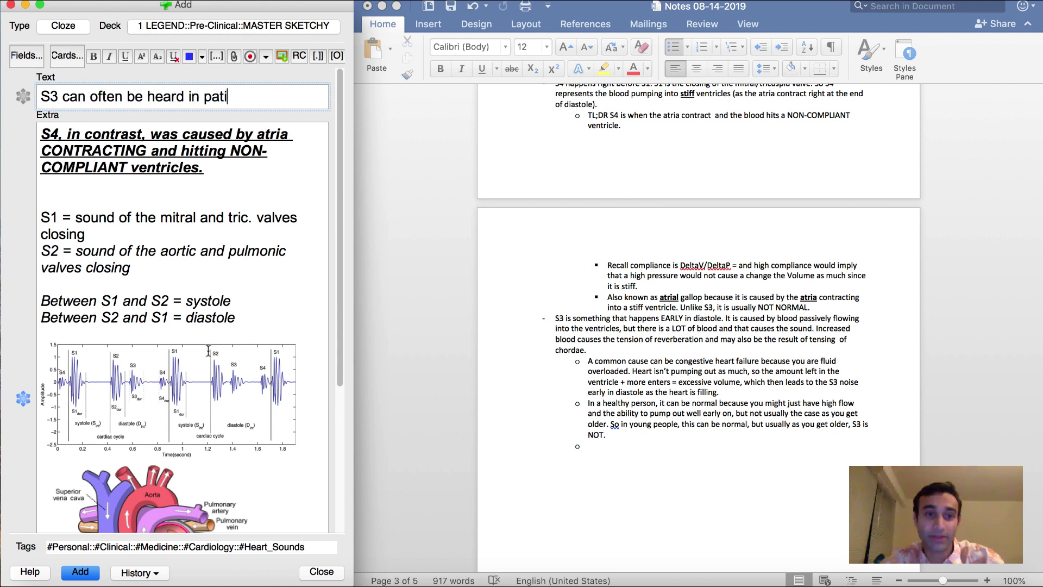
type("ents with heart fail")
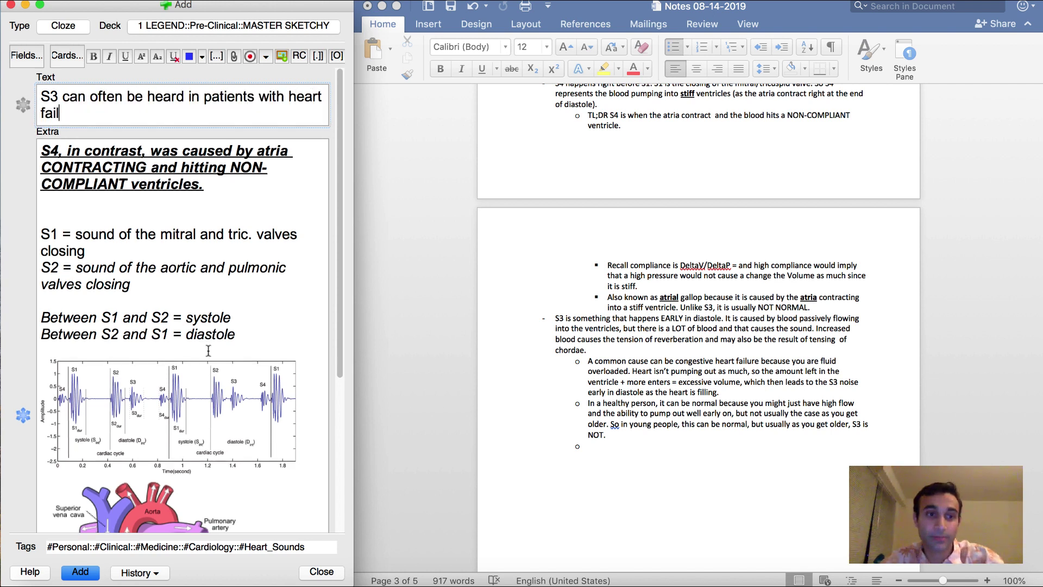
type("ure. Why is t")
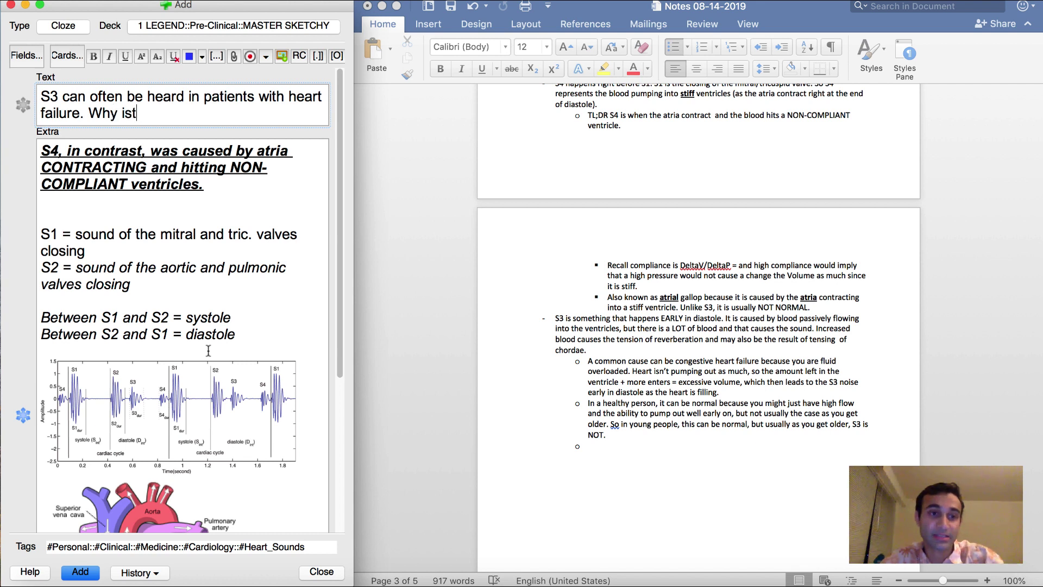
type("his?")
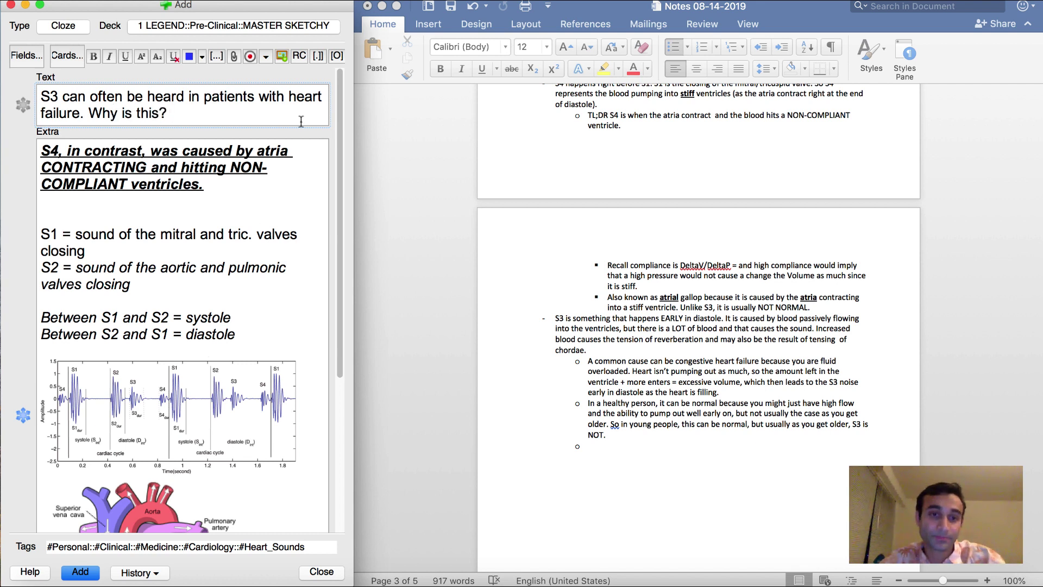
left_click(79, 112)
type("(with ")
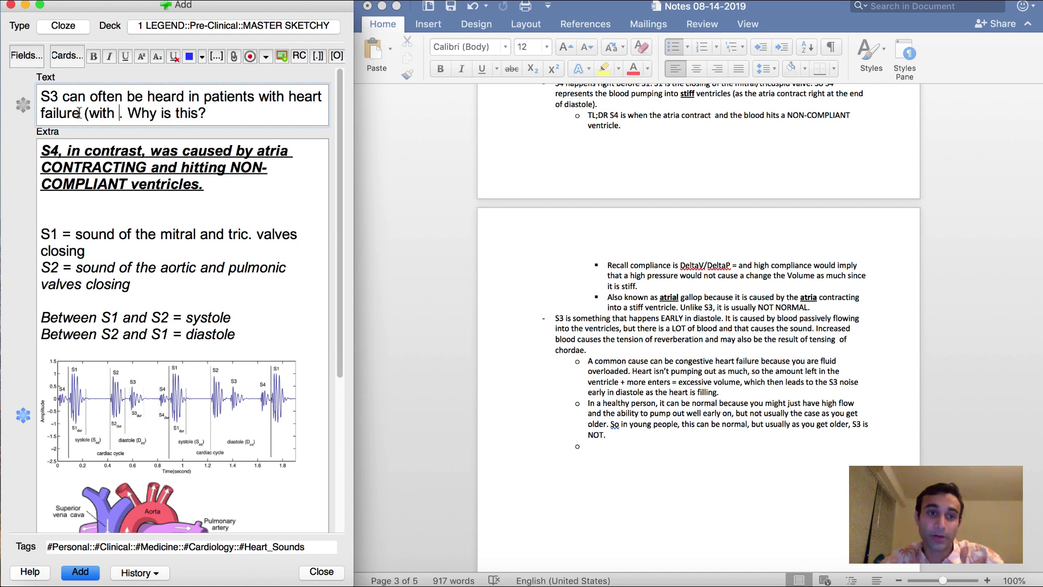
type("decreased ejec")
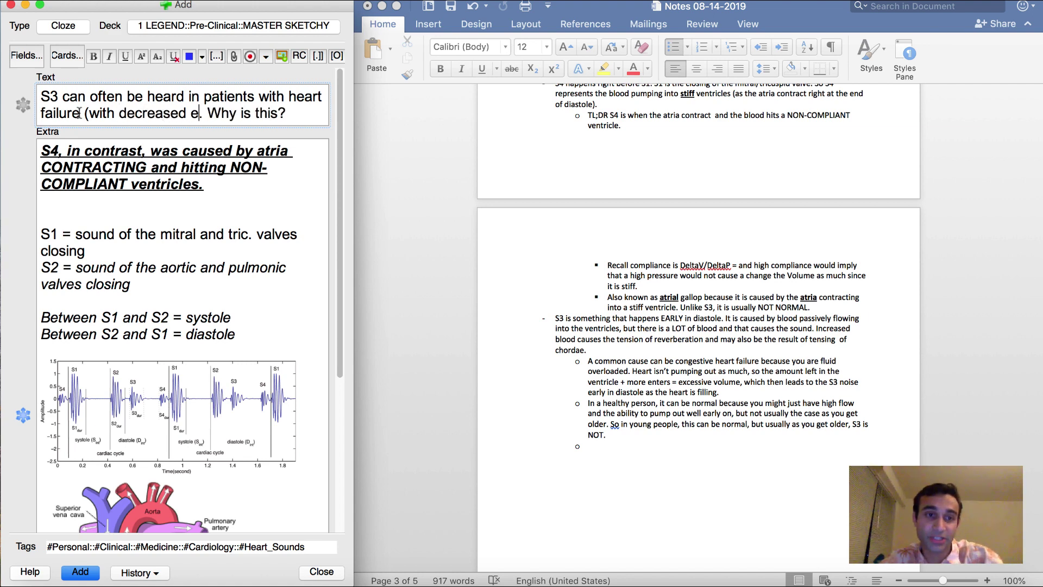
type("tion fraction)")
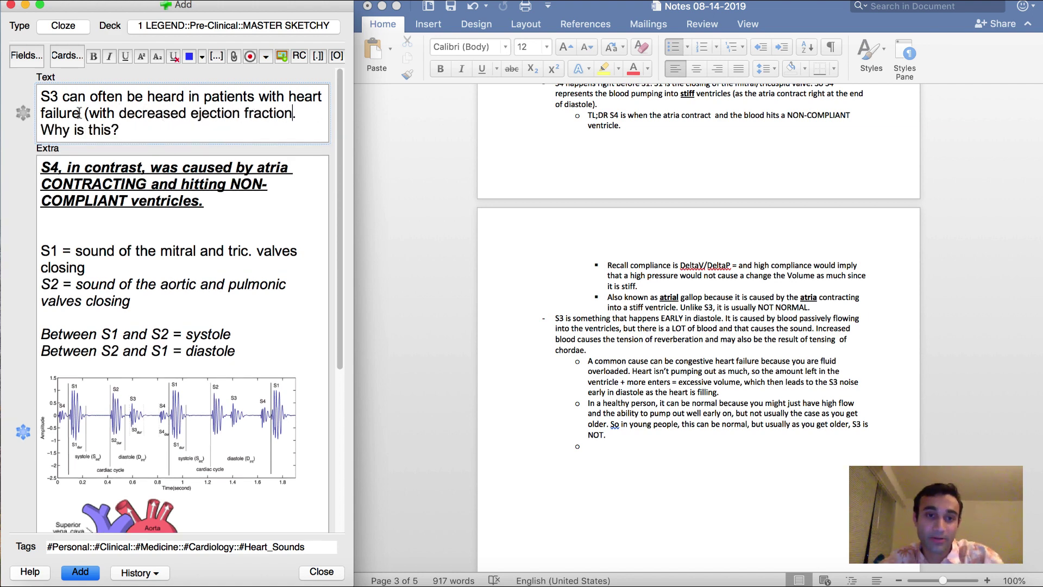
left_click(133, 127)
key("Return")
key("Return")
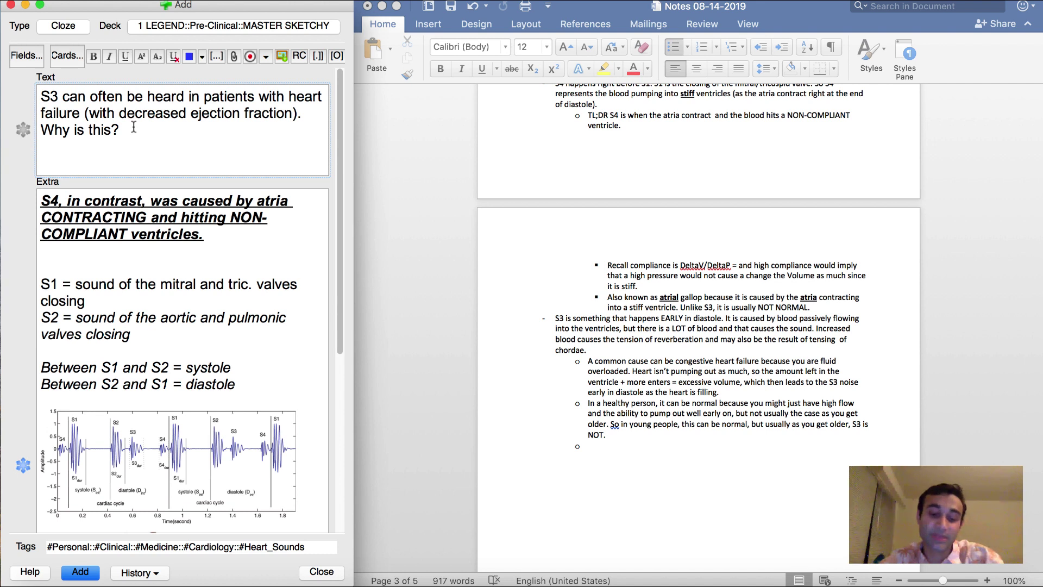
Step: Answer that backed-up atrial blood floods in and HITs the ventricles when valves open, as a cloze
type("Blood st")
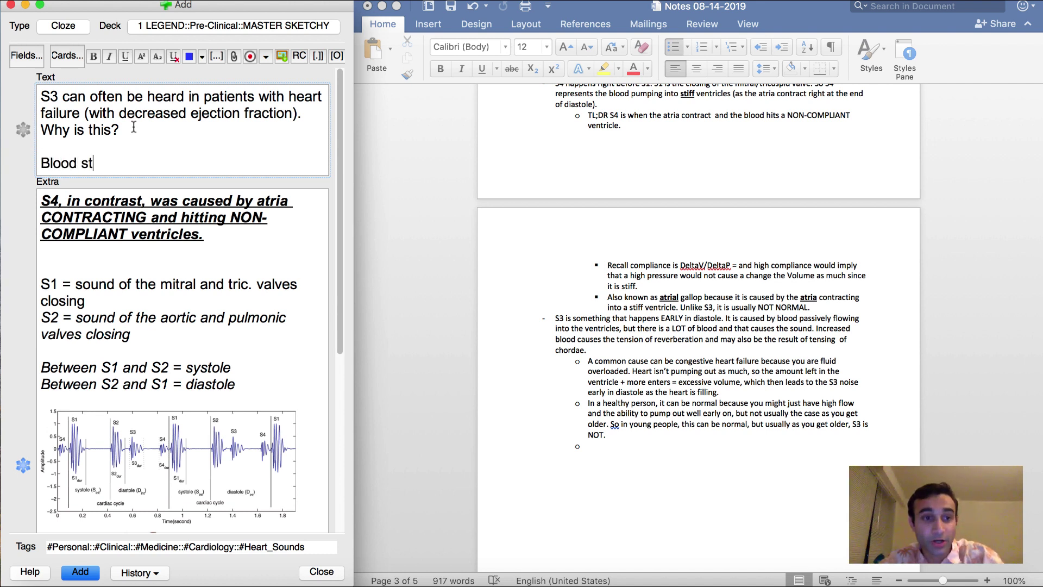
type("arts to bea")
key("BackSpace")
key("BackSpace")
type("ack up")
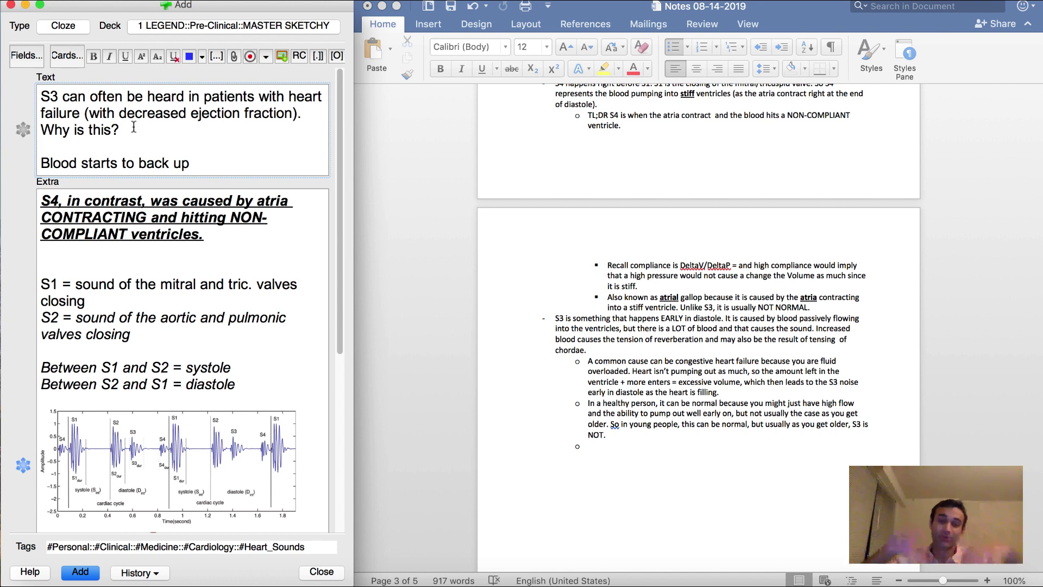
type("and ")
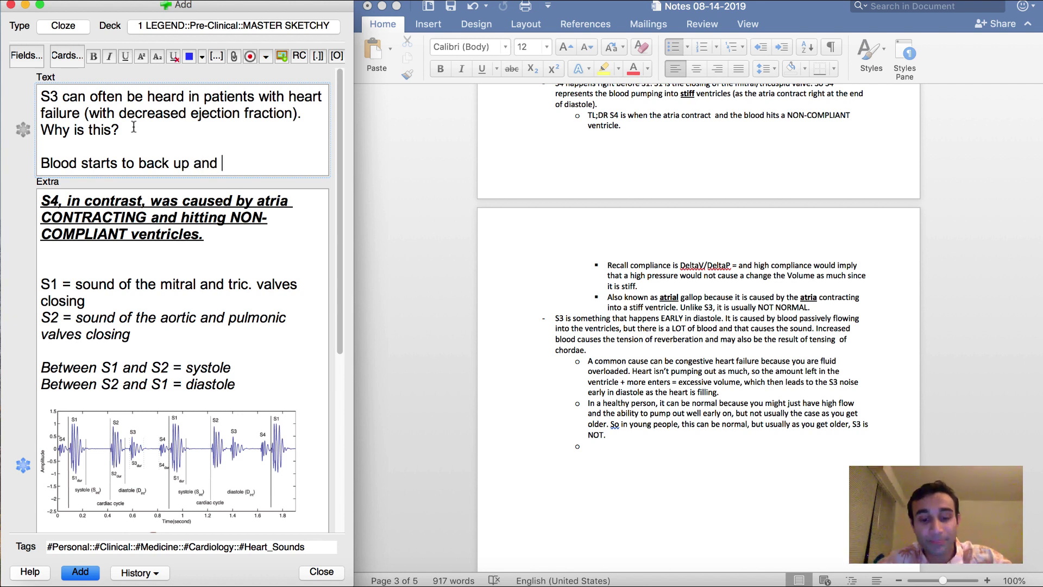
type("leads to atria have")
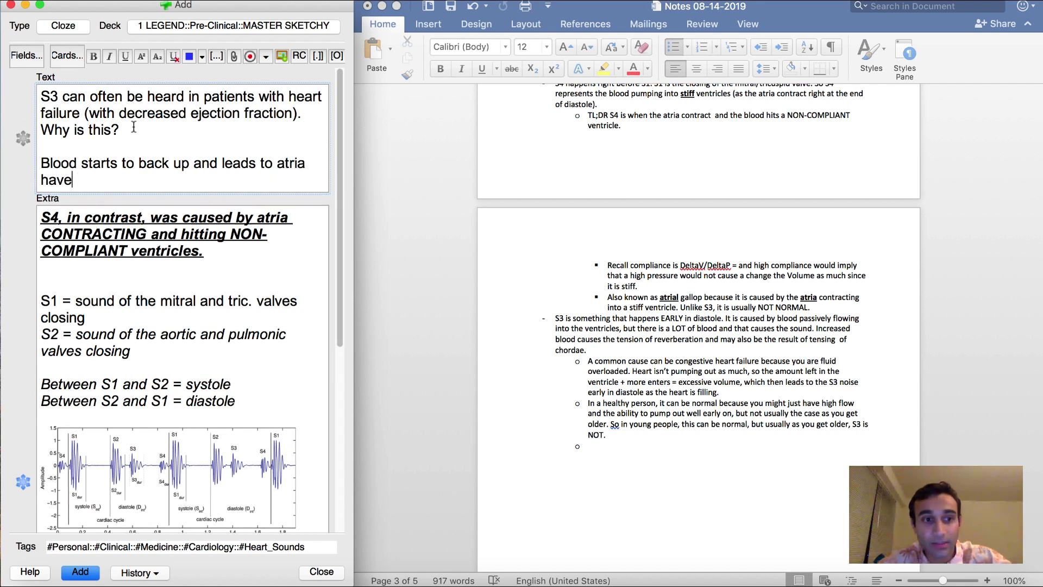
key("BackSpace")
type("ing a lot ")
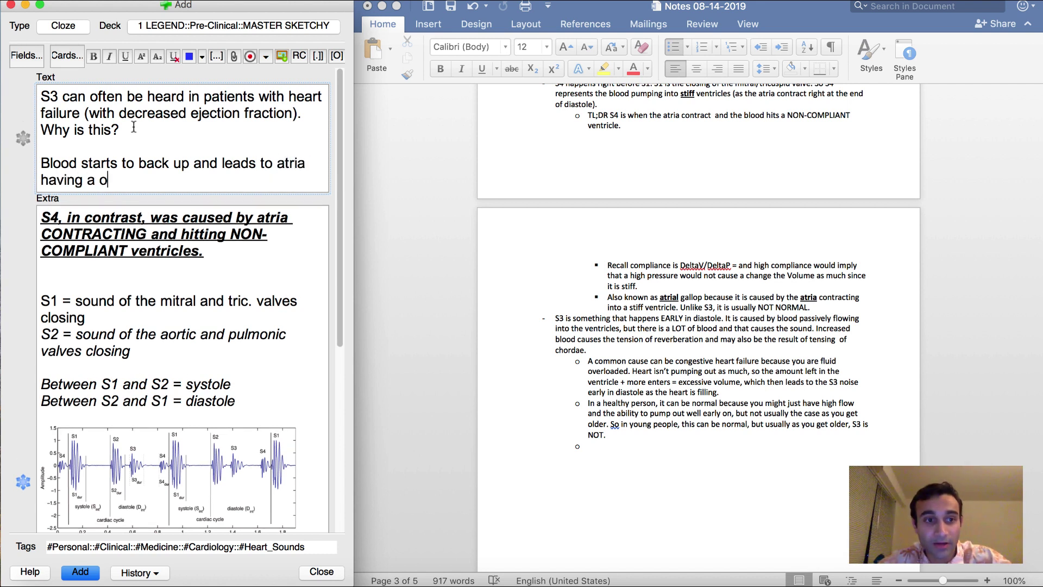
type("of blood, so whn")
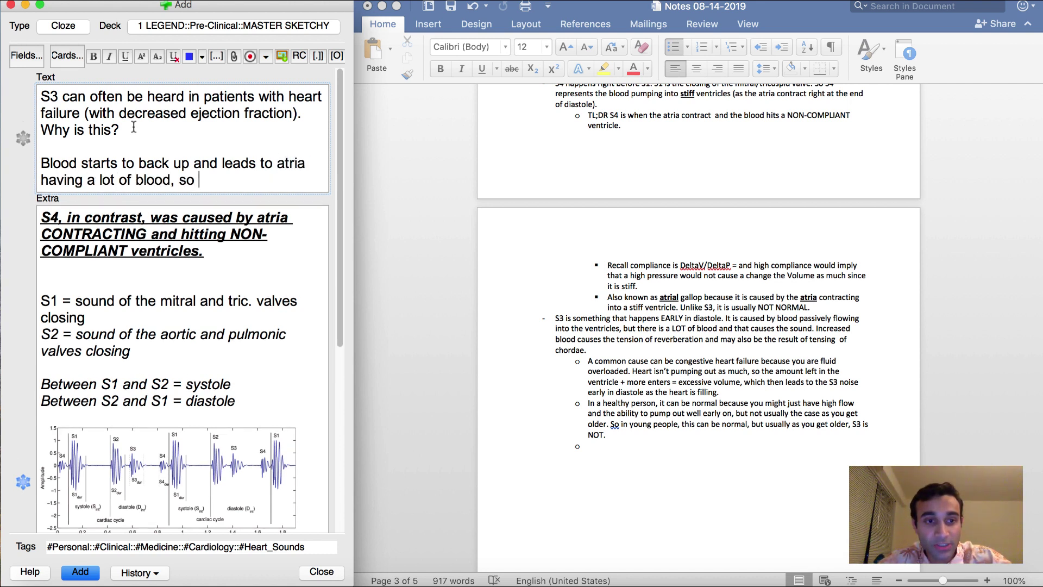
type("e")
key("BackSpace")
key("BackSpace")
type("en mitr")
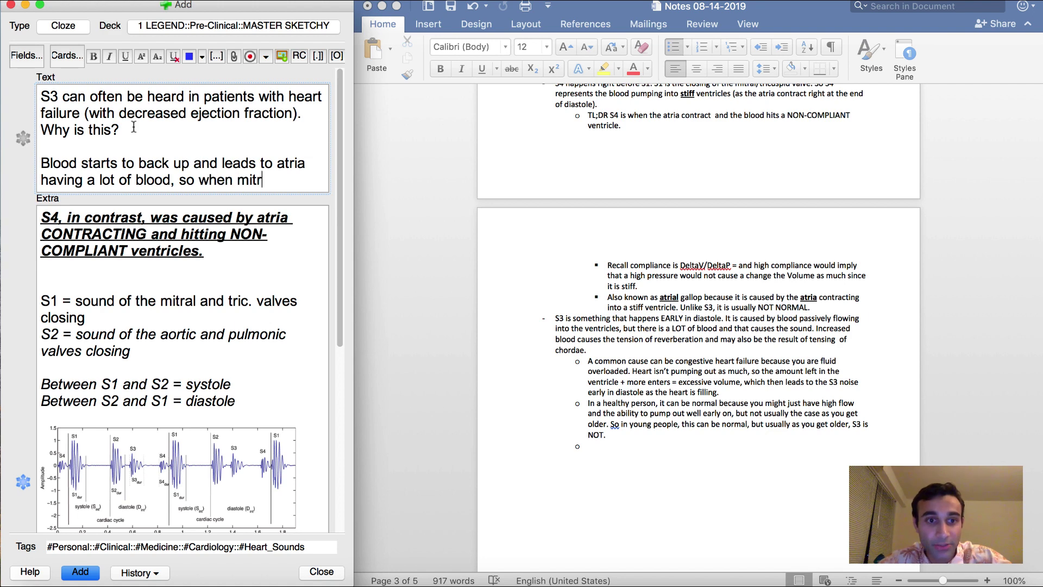
type("al/tricep open")
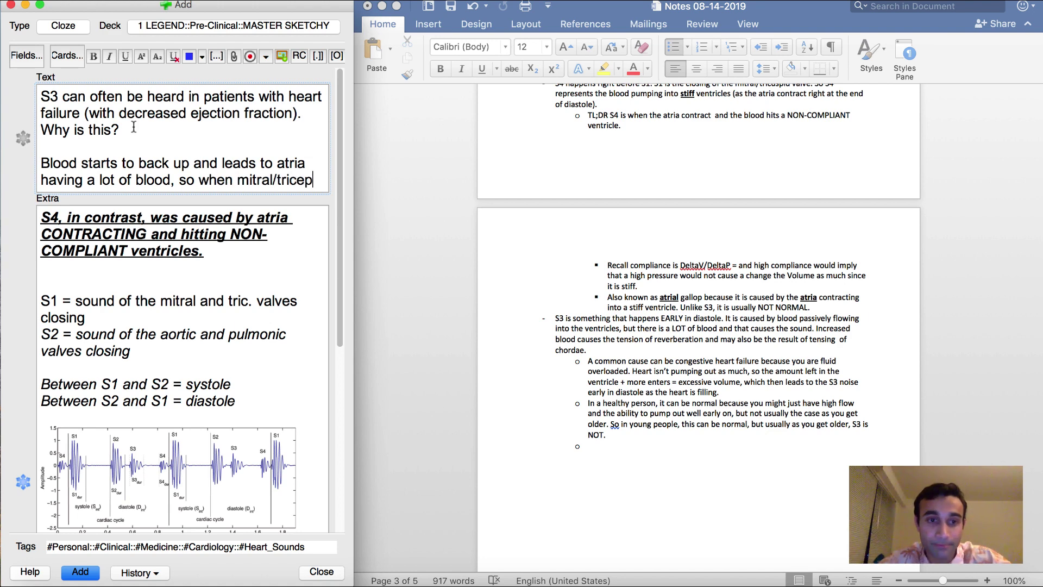
key("BackSpace")
key("BackSpace")
key("BackSpace")
key("BackSpace")
key("BackSpace")
key("BackSpace")
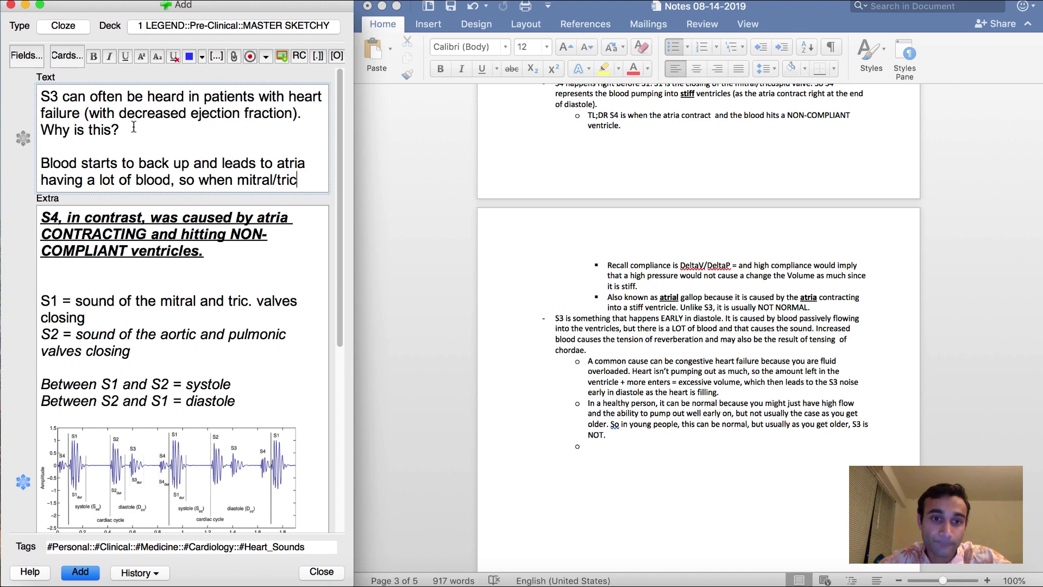
type("up. valves open ")
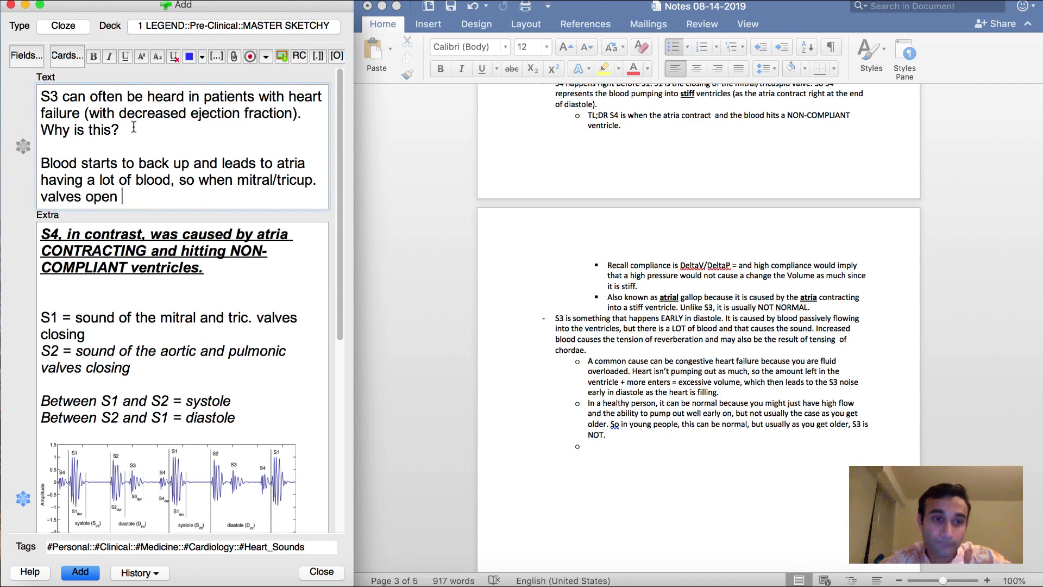
type("-> LLOTS")
key("BackSpace")
key("BackSpace")
key("BackSpace")
type("OTS")
key("BackSpace")
key("BackSpace")
key("BackSpace")
key("BackSpace")
type("OTS of blood will ")
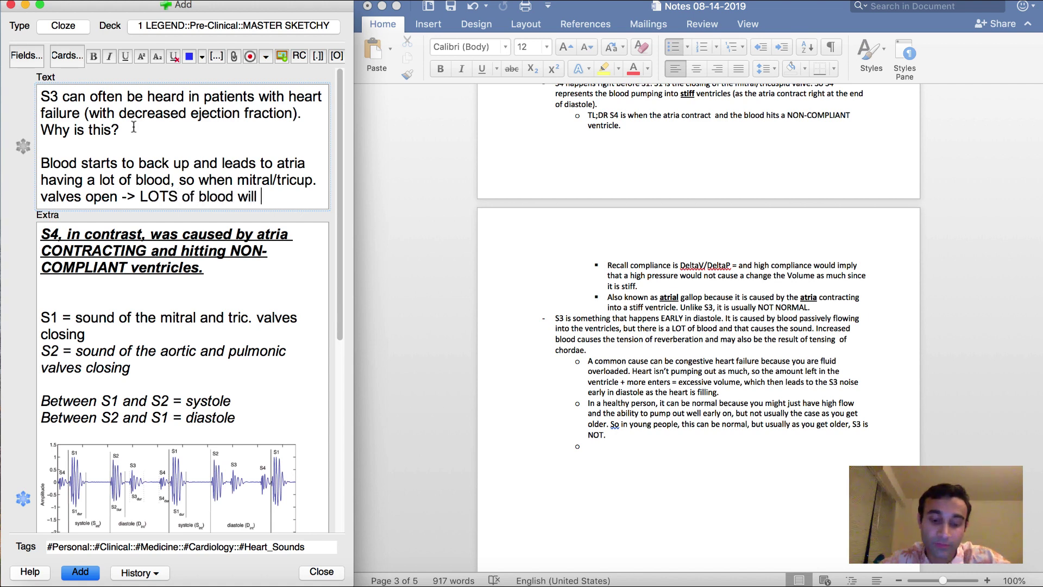
type("flow in and HIT th")
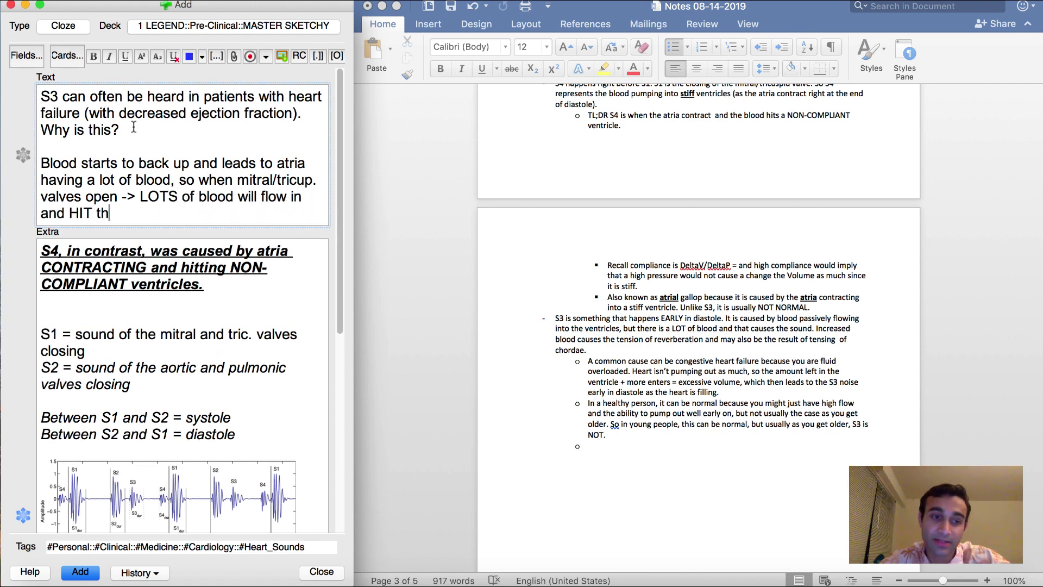
type("e ventricles.")
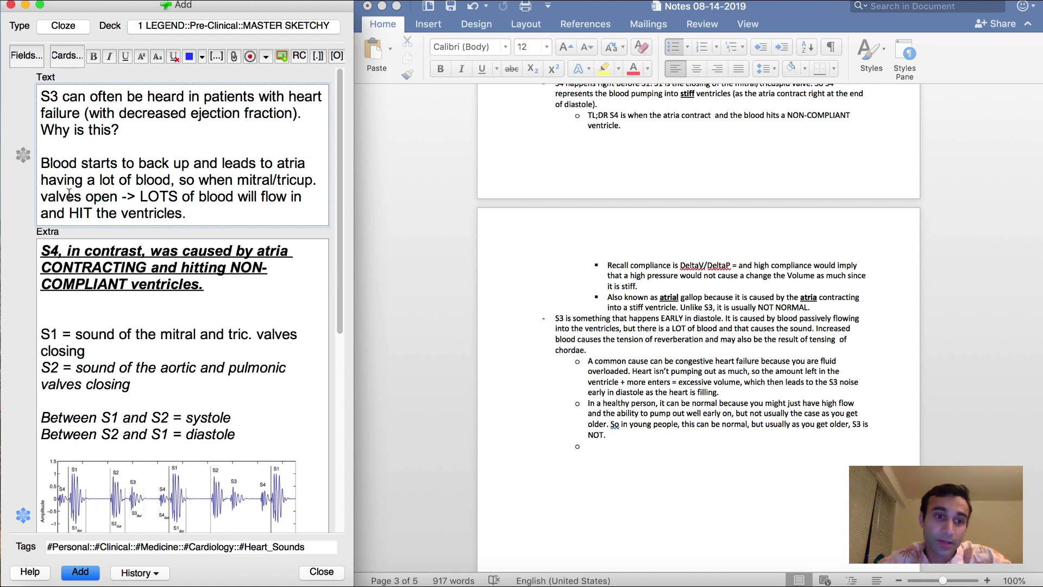
triple_click(68, 193)
key("super+shift+c")
scroll(96, 402, "down", 5)
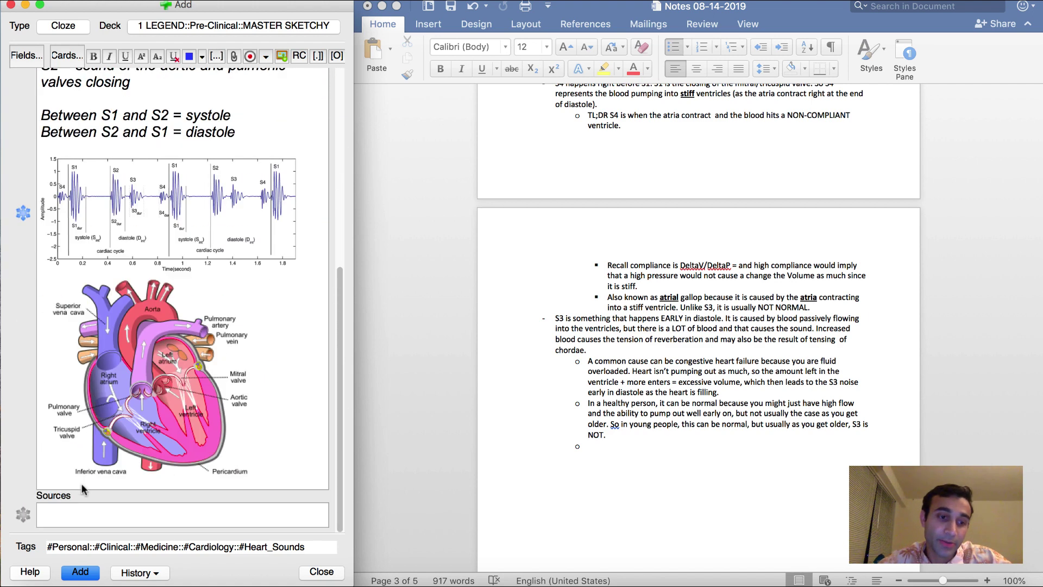
Step: Add the heart-failure S3 note and check the heart diagram in the Extra field
left_click(81, 573)
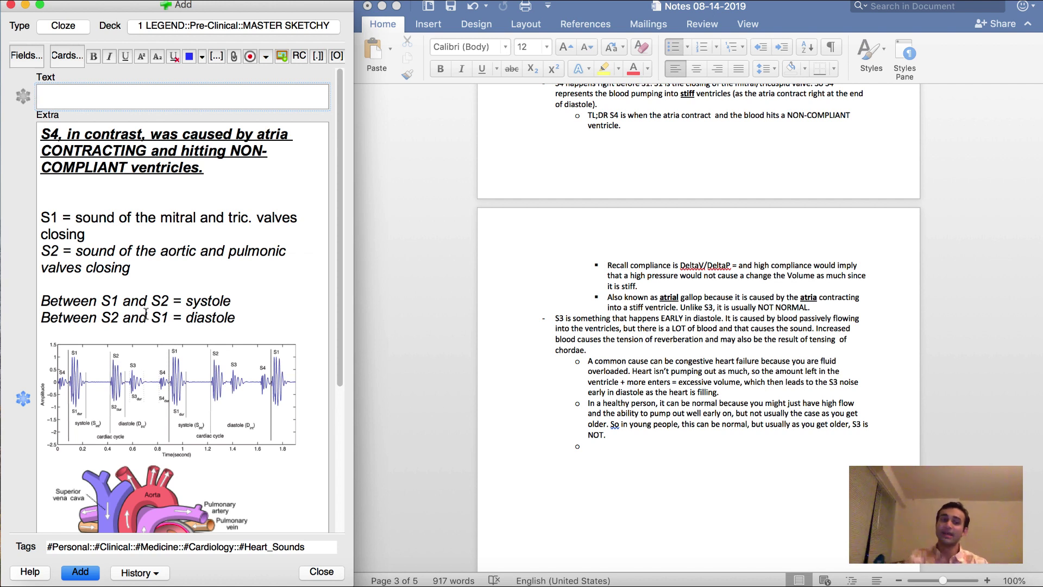
scroll(65, 177, "down", 5)
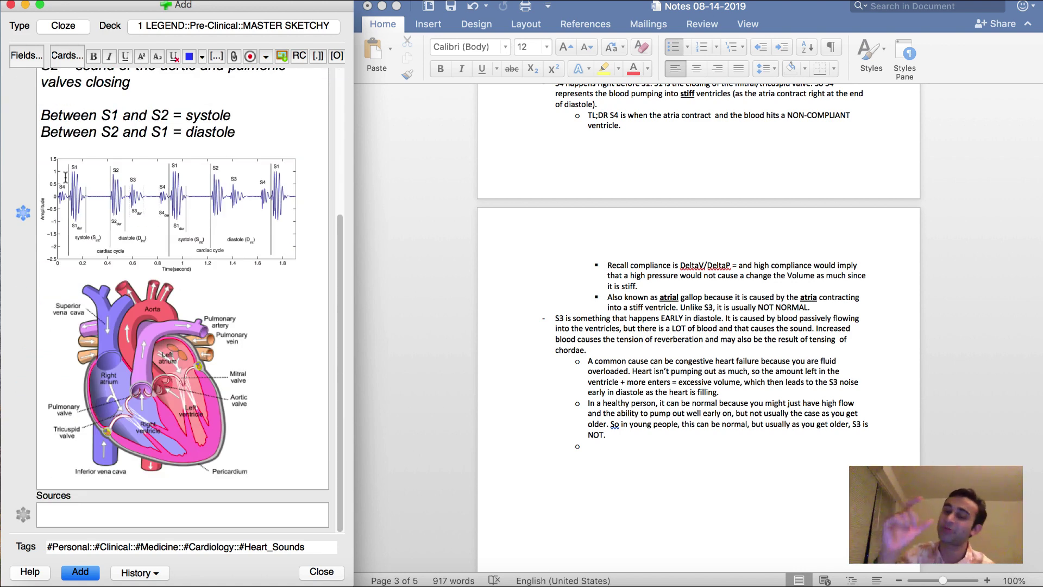
scroll(78, 222, "up", 5)
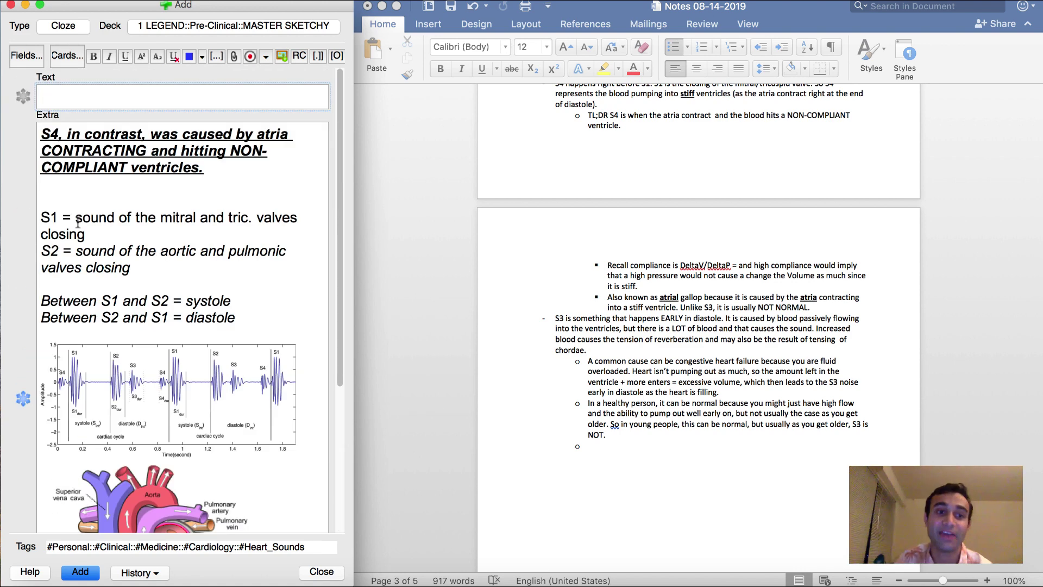